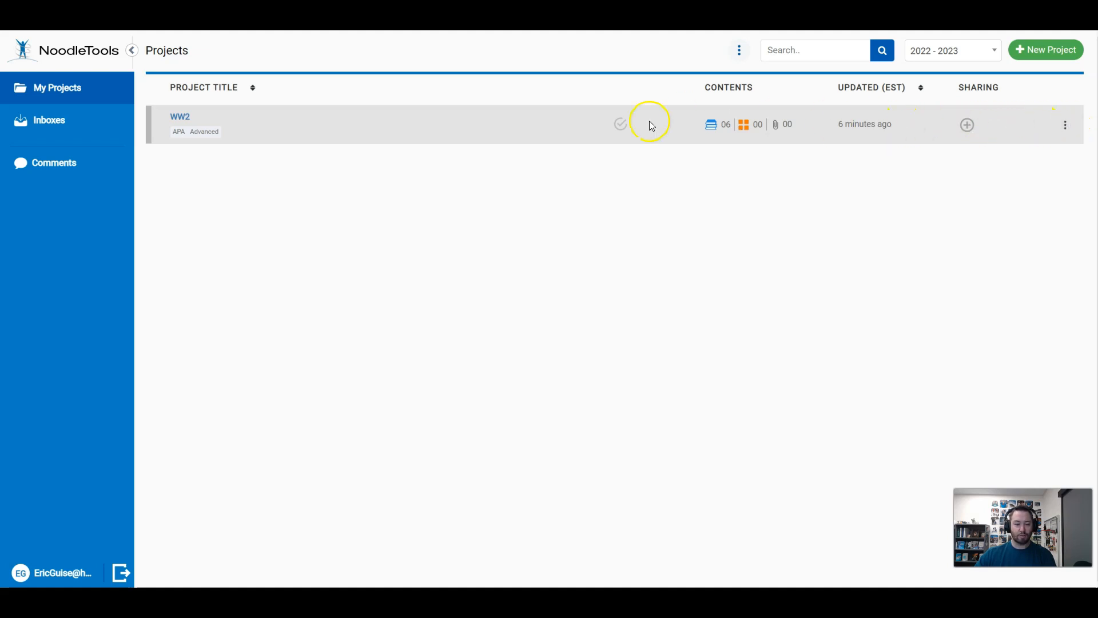
pyautogui.click(1064, 127)
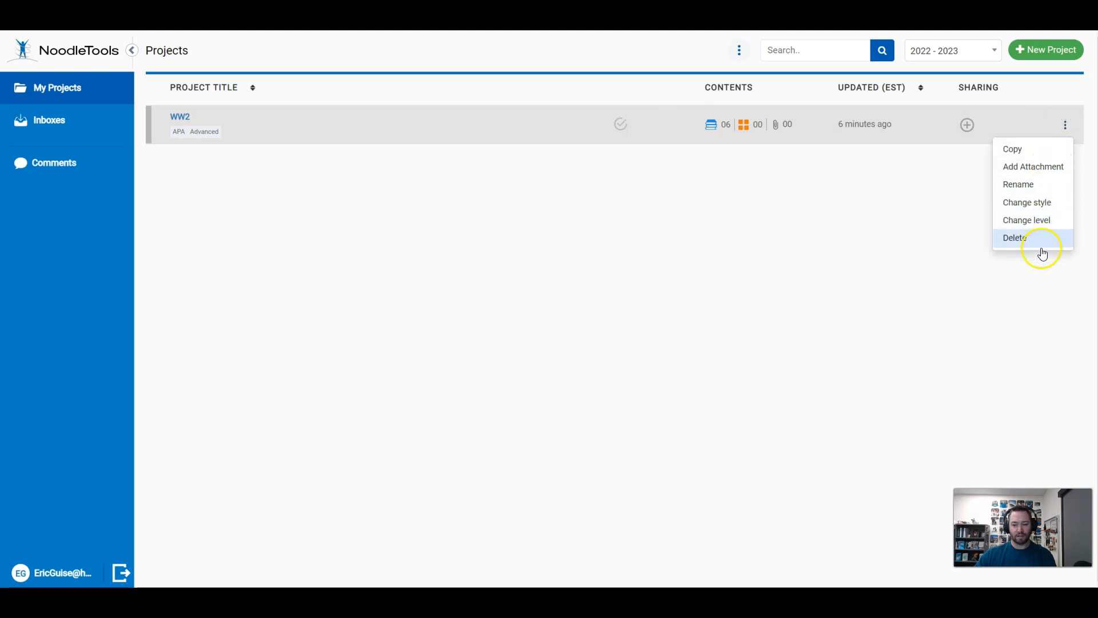
pyautogui.click(920, 257)
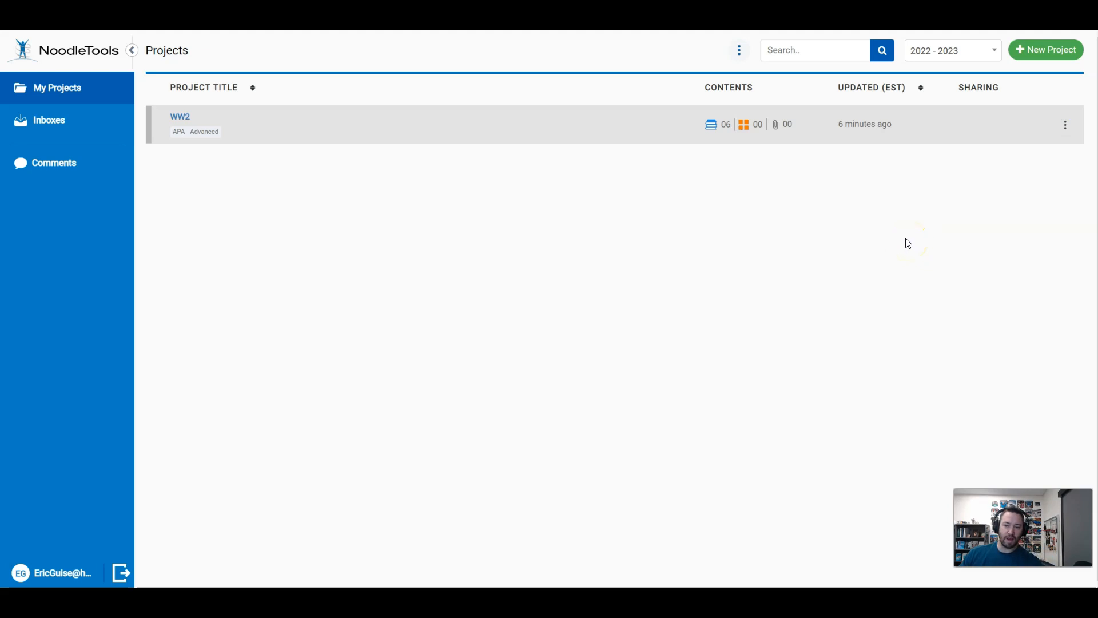
# Create a new project titled Baseball with APA citation style and the Advanced citation level
pyautogui.click(1048, 53)
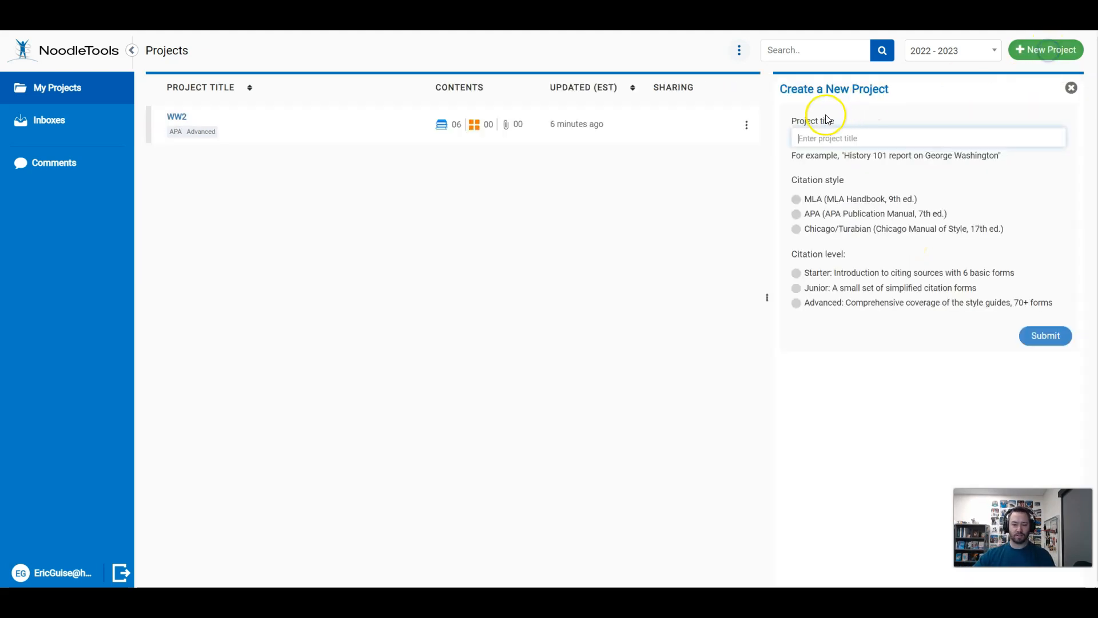
pyautogui.click(883, 145)
pyautogui.write('Baseball')
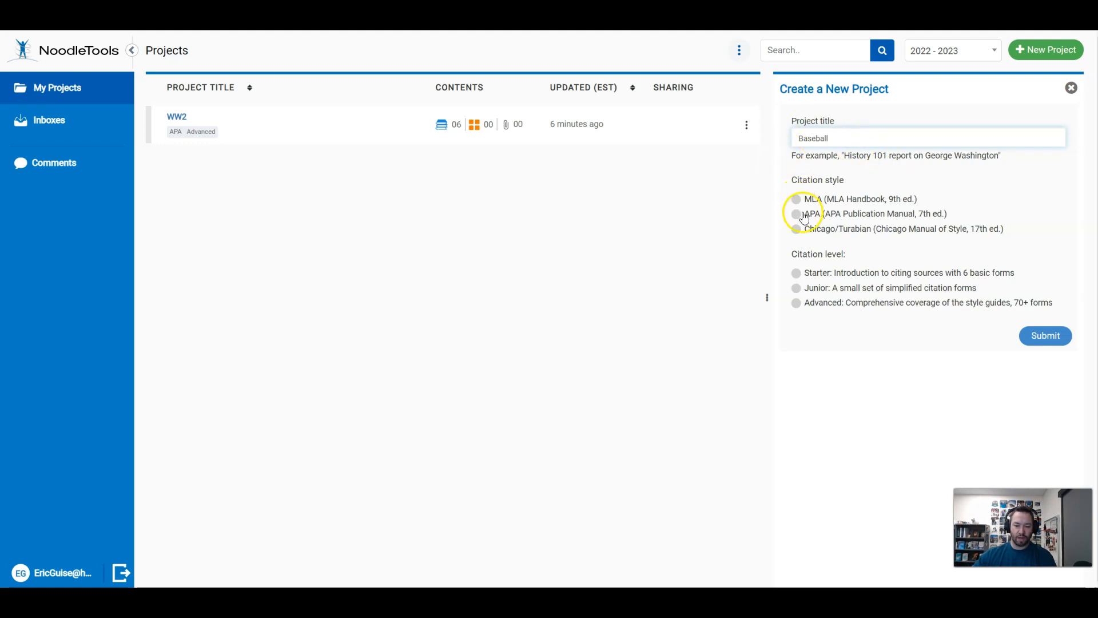
pyautogui.click(798, 215)
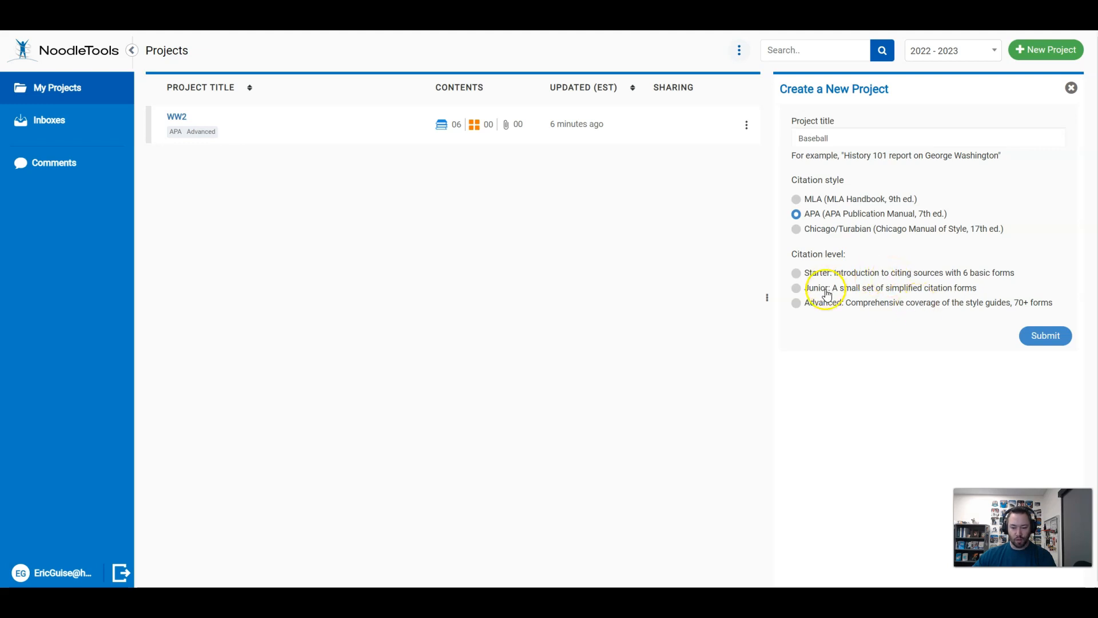
pyautogui.click(797, 304)
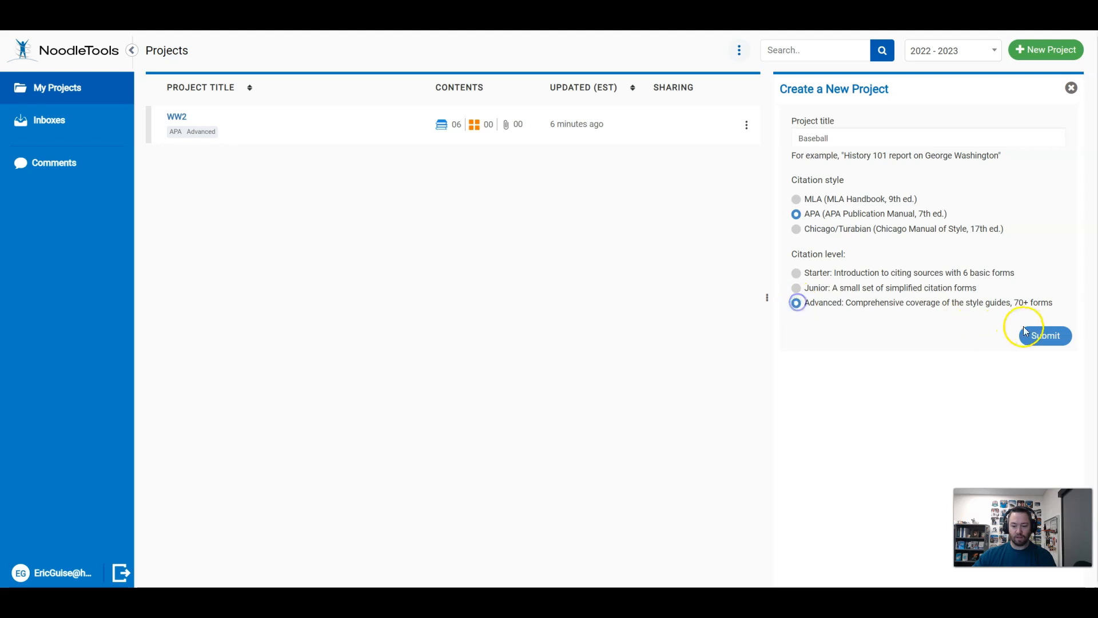
pyautogui.click(1045, 336)
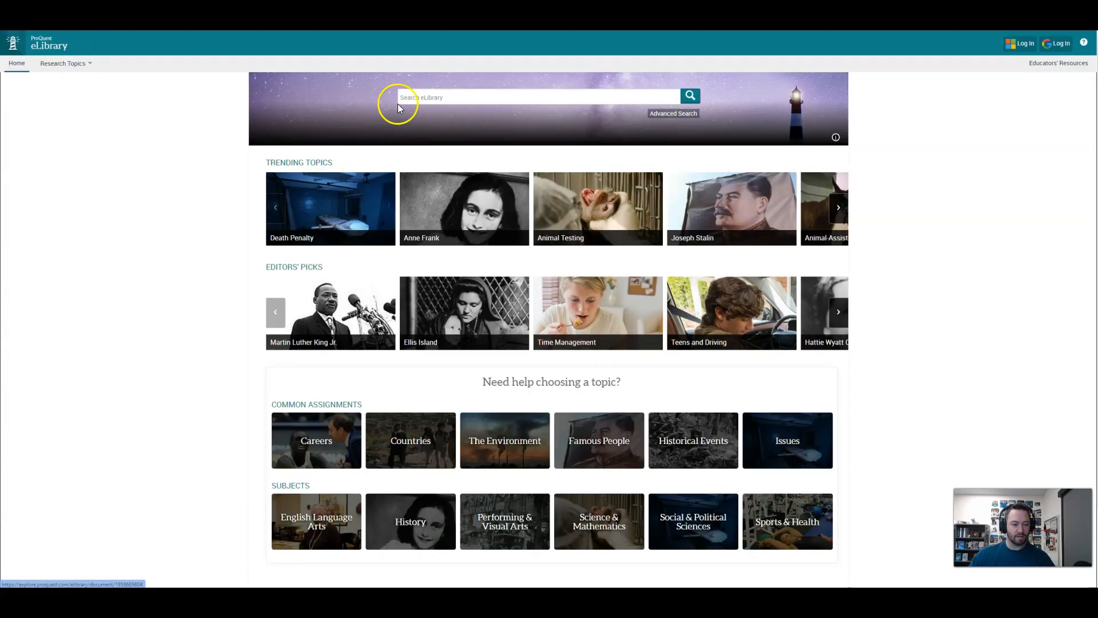
# Switch to ProQuest eLibrary, search for "baseball" and choose the suggested topic Major League Baseball
pyautogui.click(423, 96)
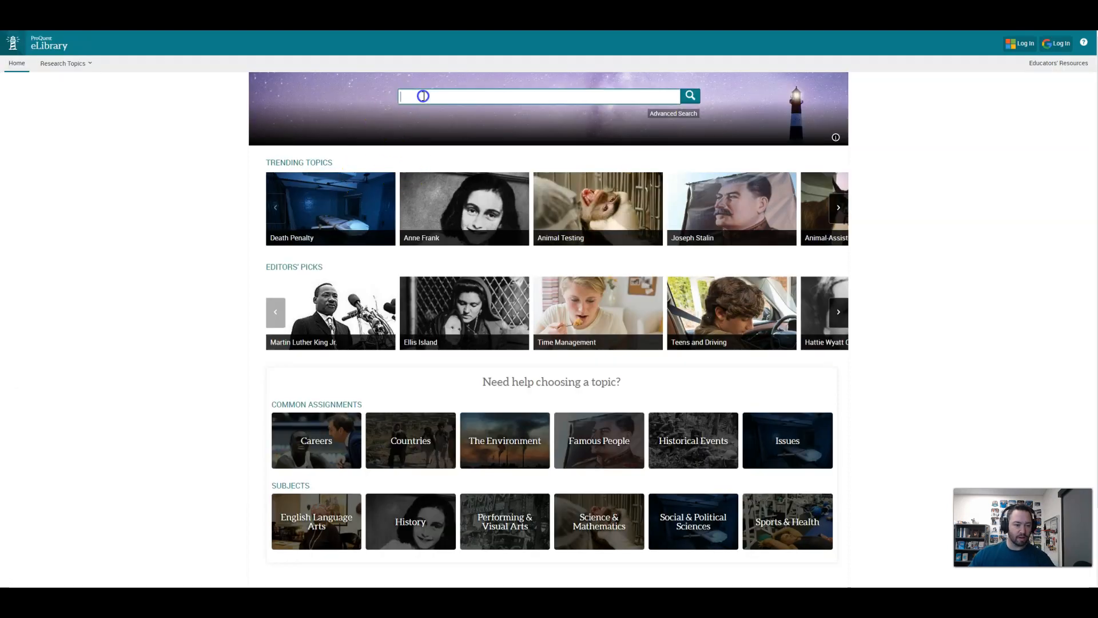
pyautogui.write('baseball')
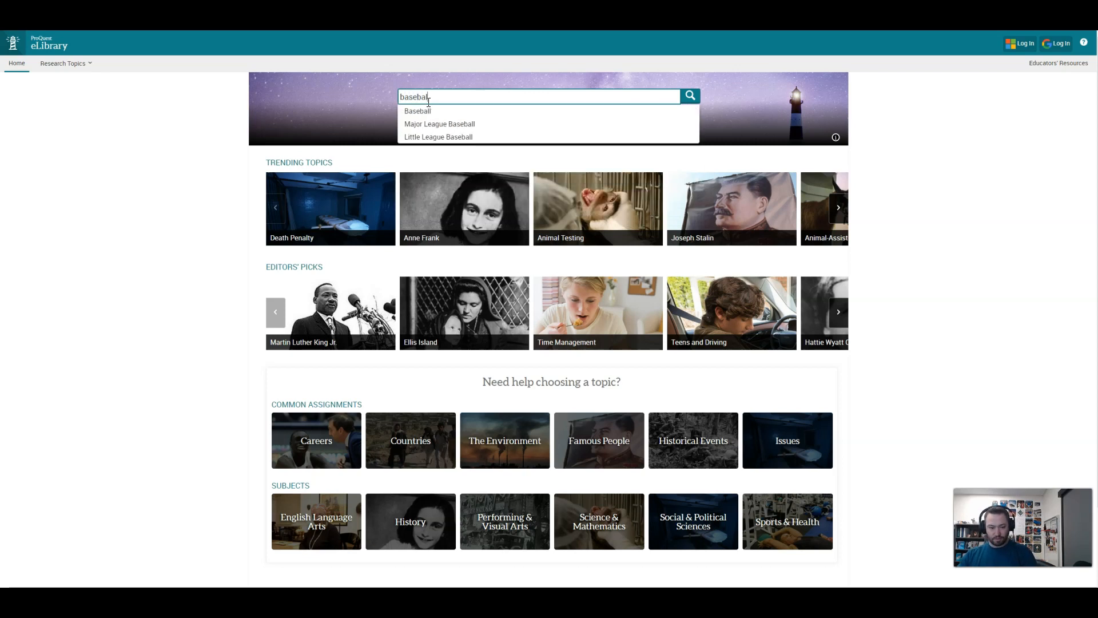
pyautogui.click(446, 124)
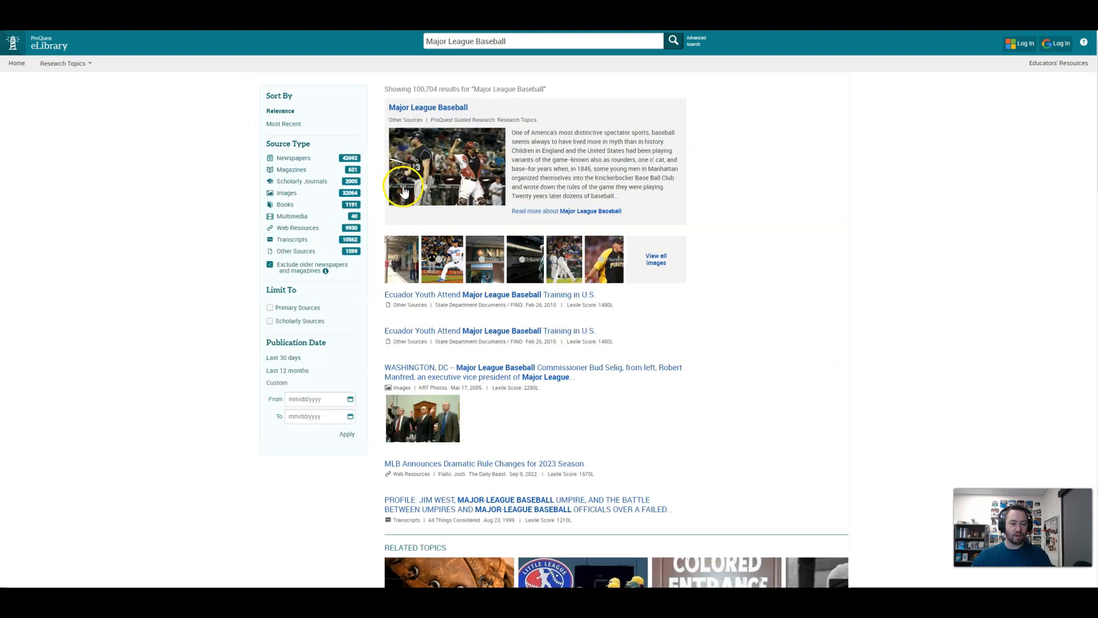
# Limit the results to scholarly journals and open the article "Performance After Rotator Cuff Tear and Operative Treatment"
pyautogui.scroll(-4, 452, 359)
pyautogui.scroll(4, 452, 359)
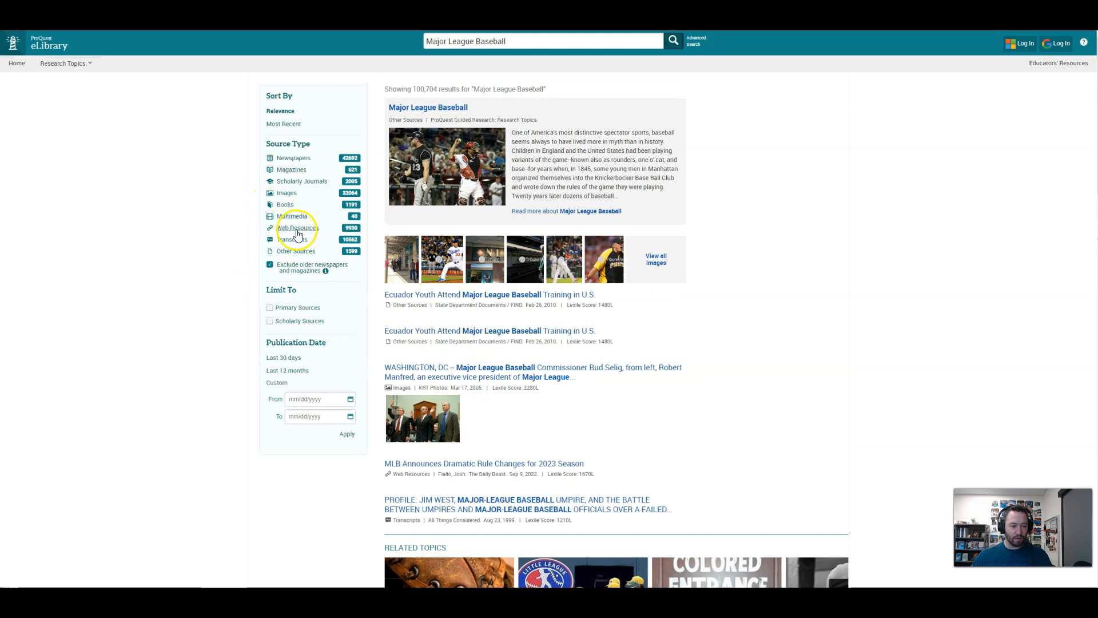
pyautogui.click(303, 181)
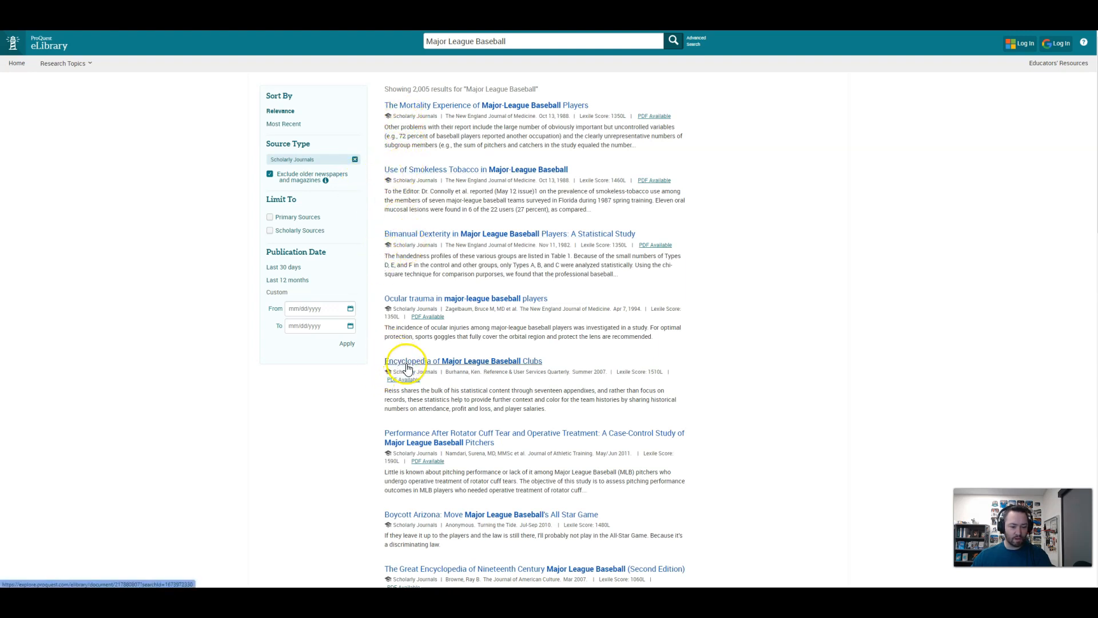
pyautogui.click(410, 441)
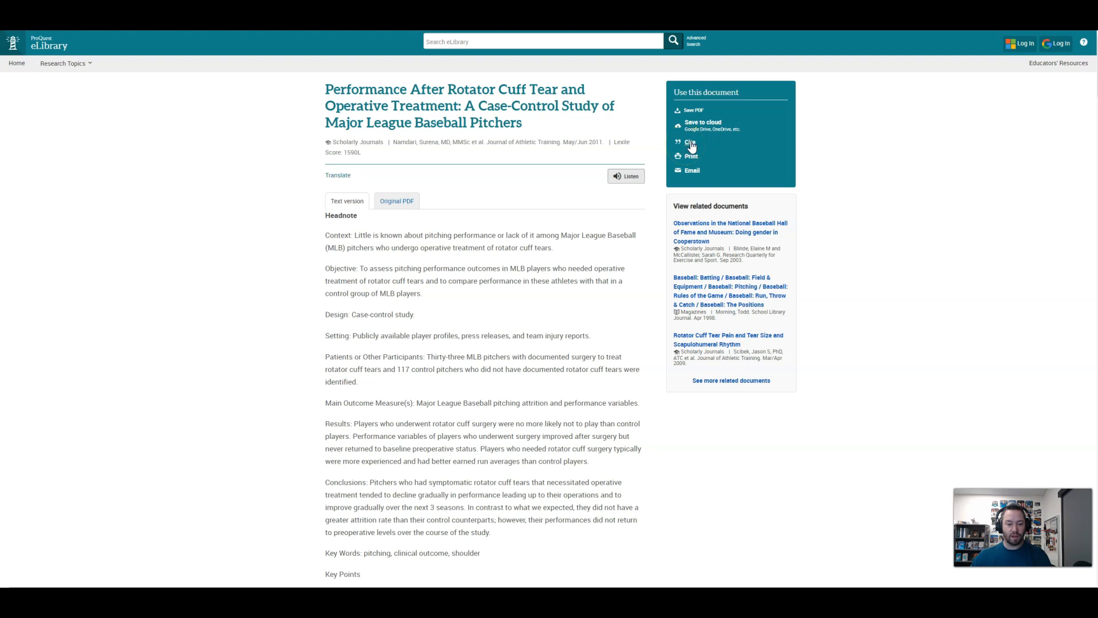
# Cite the rotator cuff article in APA 7 style and send the citation to NoodleTools
pyautogui.click(691, 143)
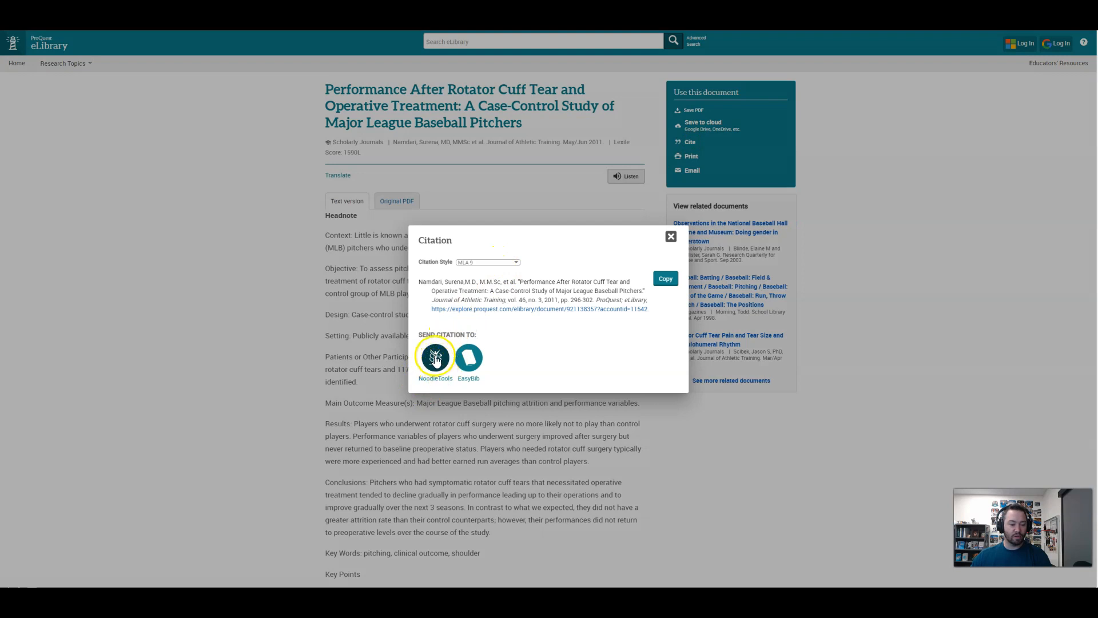
pyautogui.click(503, 262)
pyautogui.click(486, 275)
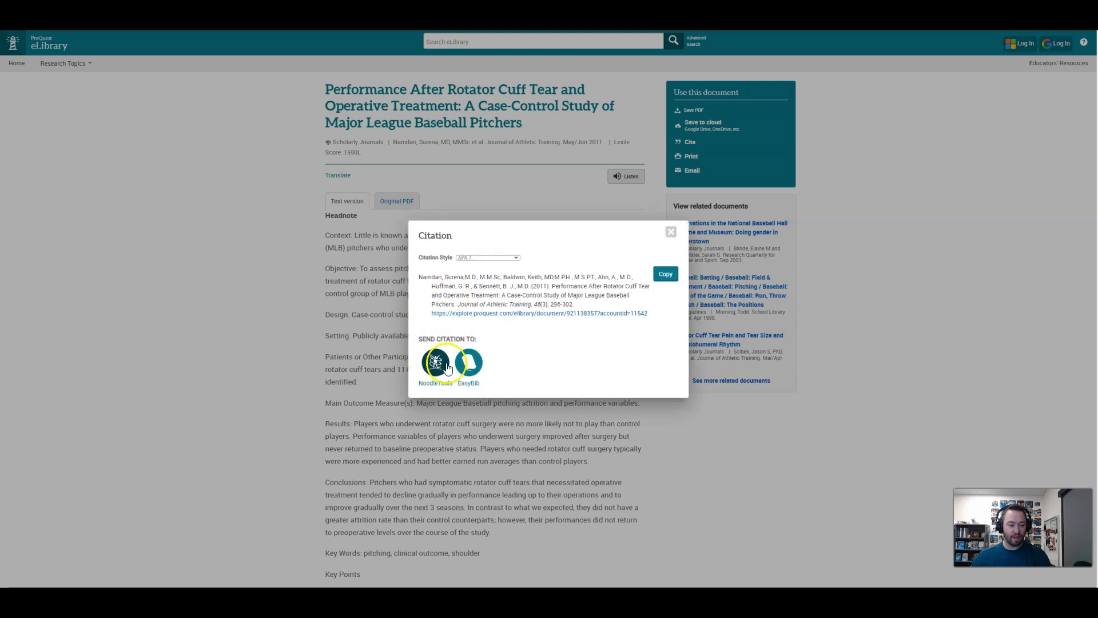
pyautogui.click(435, 366)
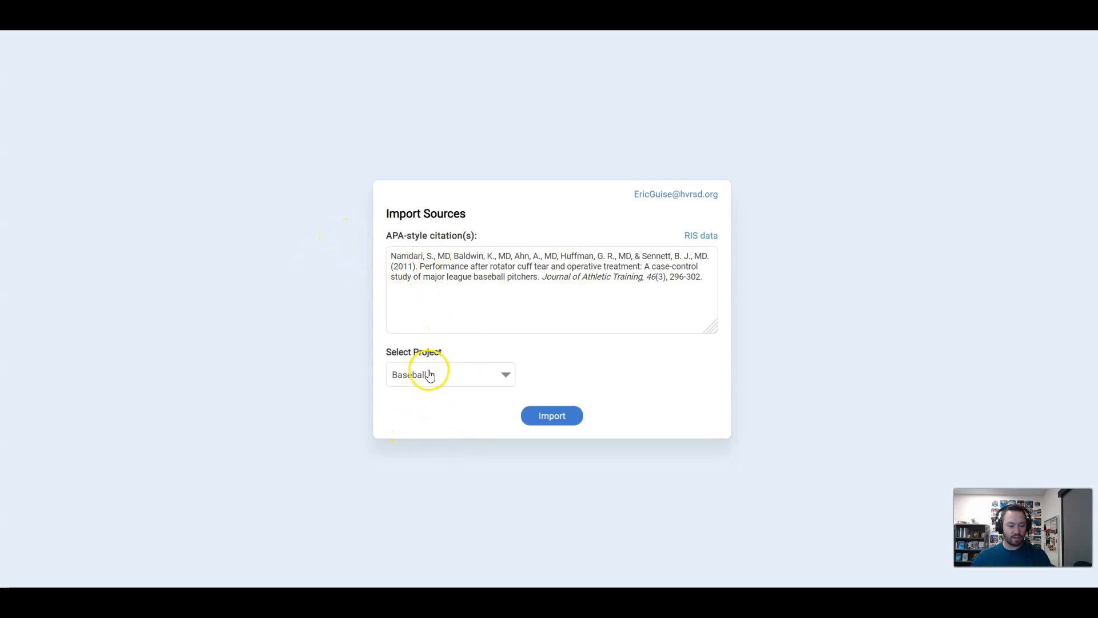
# Import the rotator cuff citation into the Baseball project and check that project's sources in NoodleTools
pyautogui.click(469, 380)
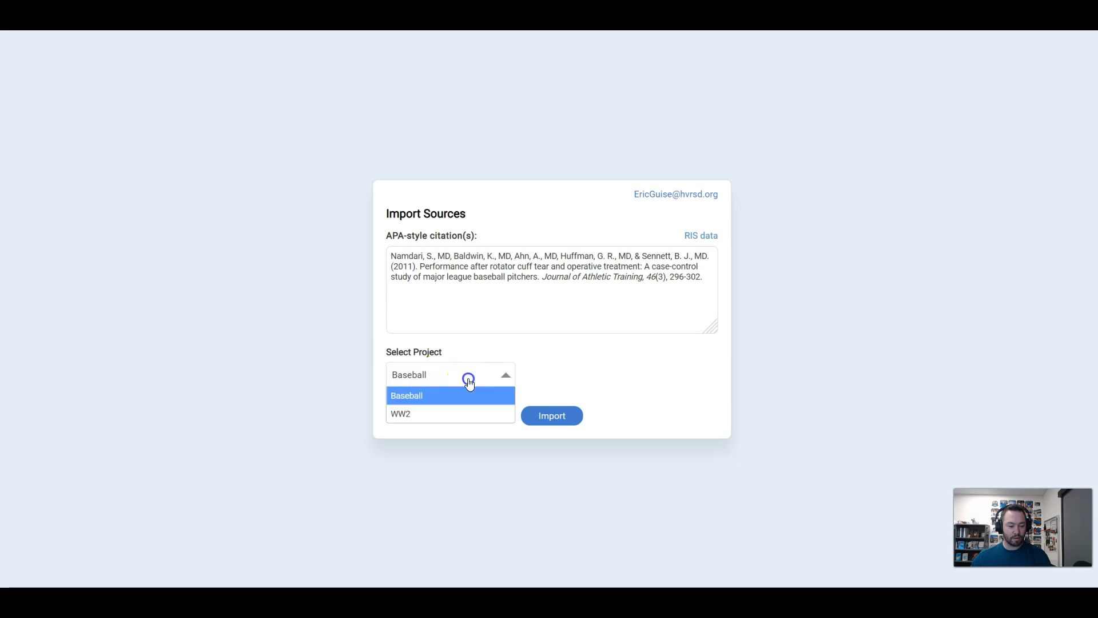
pyautogui.click(540, 358)
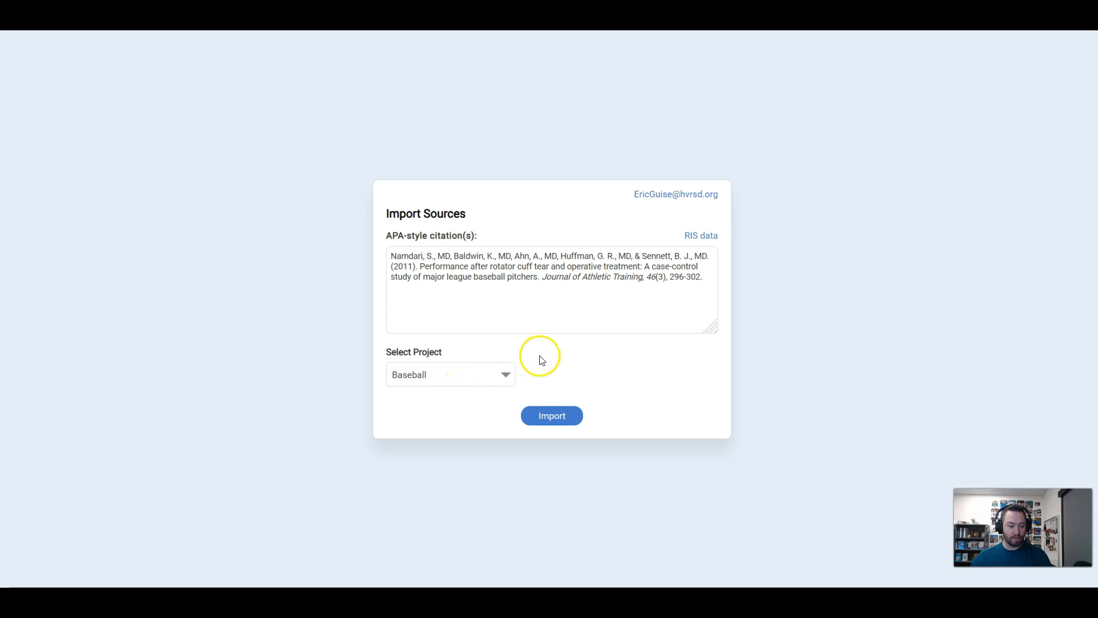
pyautogui.click(544, 421)
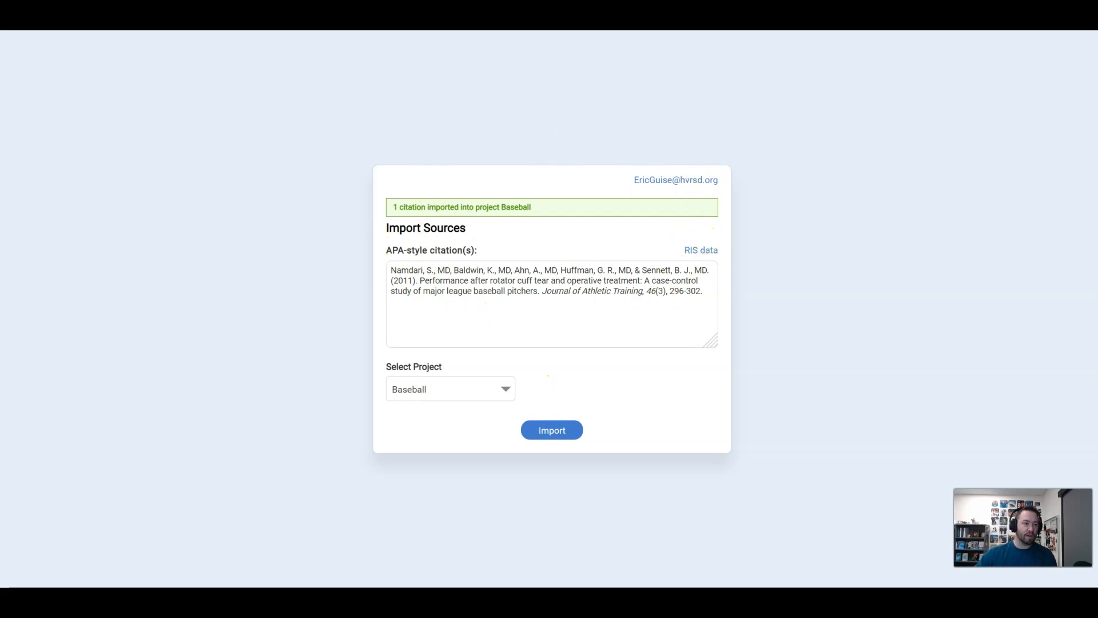
pyautogui.click(117, 30)
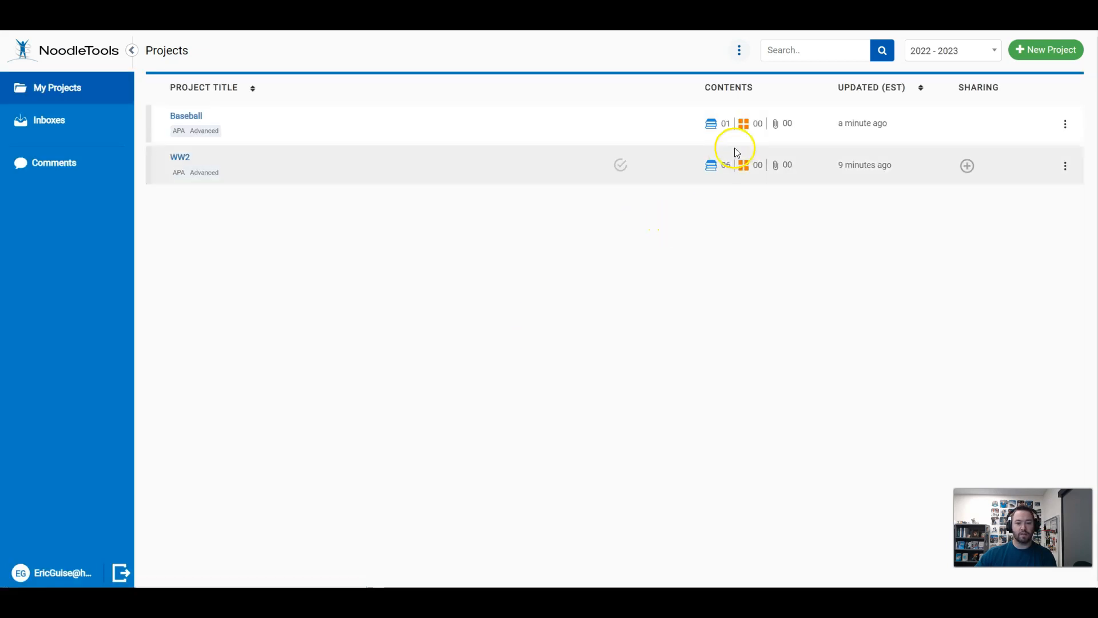
pyautogui.click(709, 125)
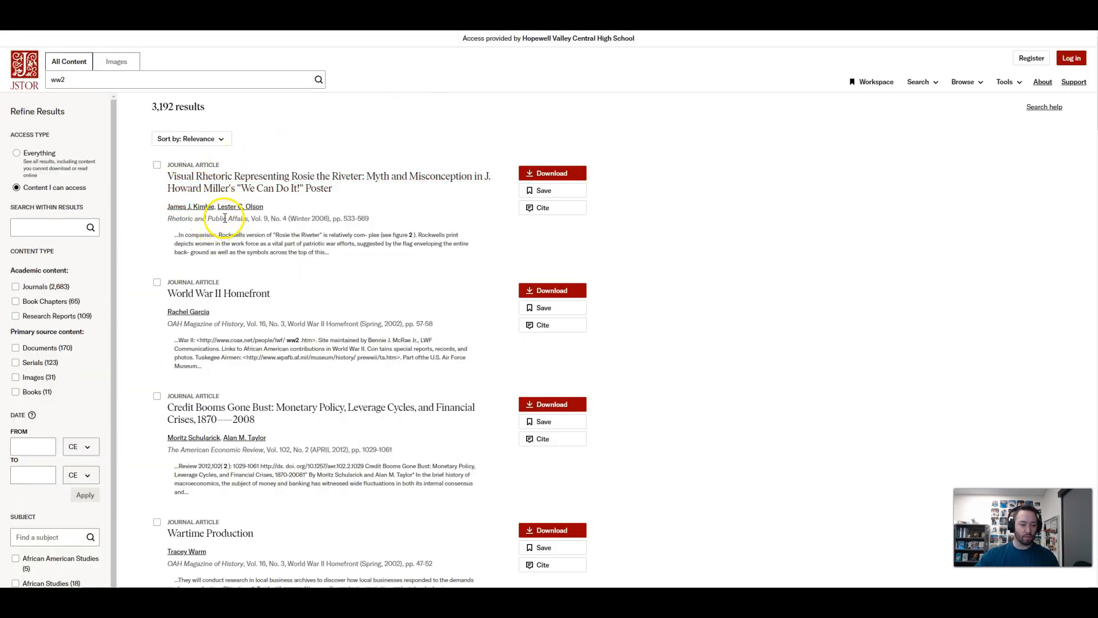
# In the JSTOR results for ww2, open the article "World War II Homefront" and export its citation to NoodleTools
pyautogui.click(193, 302)
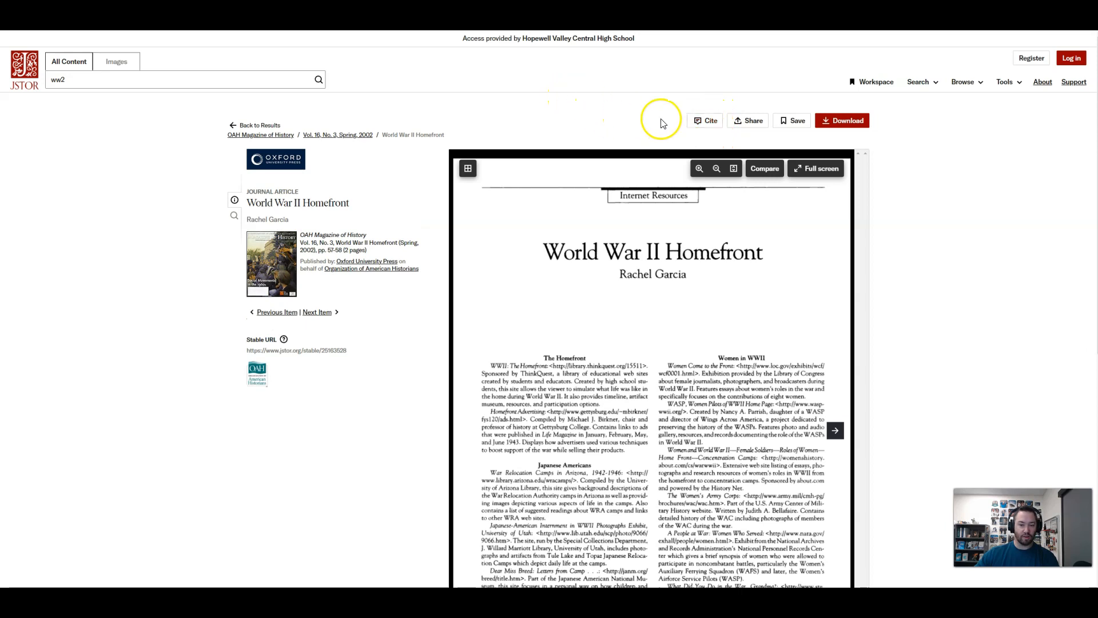
pyautogui.click(709, 125)
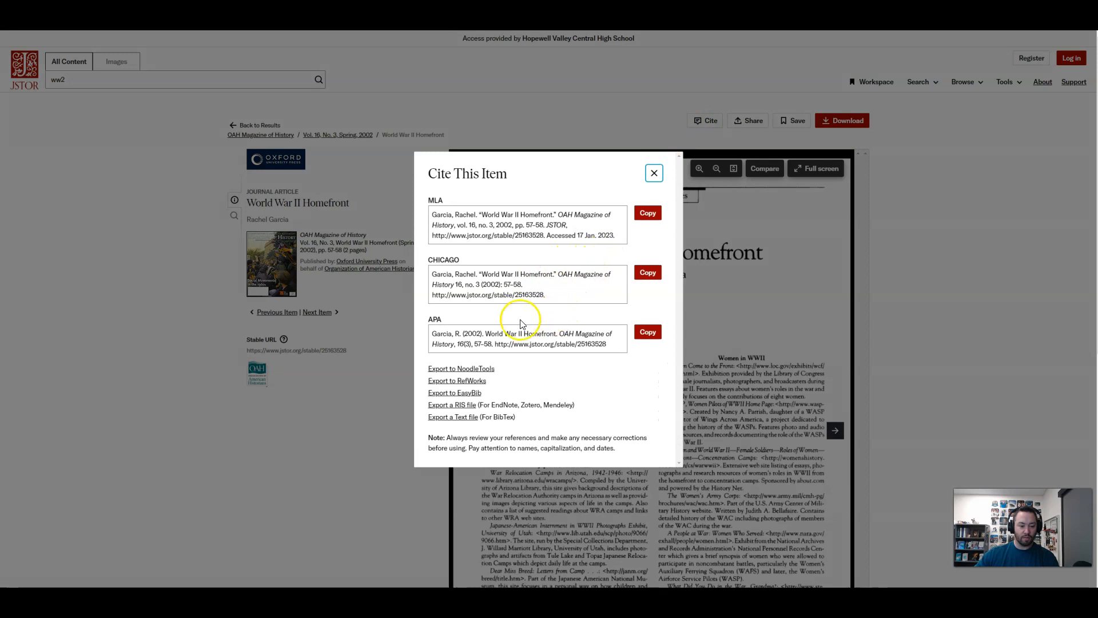
pyautogui.click(465, 371)
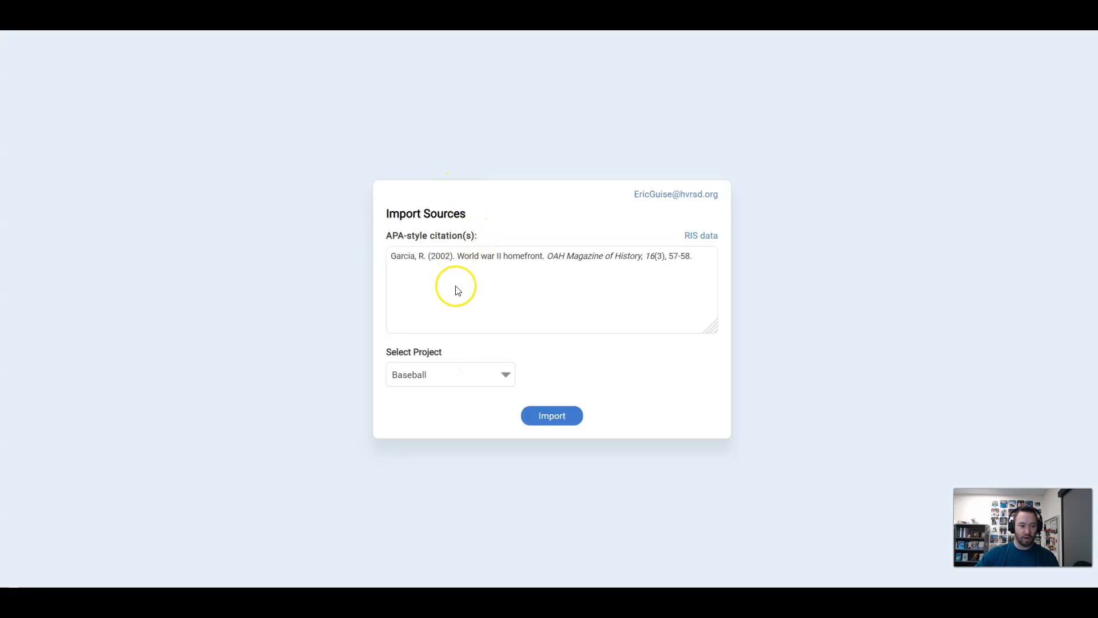
# Select WW2 as the destination project and import the "World War II Homefront" citation into it
pyautogui.click(467, 375)
pyautogui.click(456, 418)
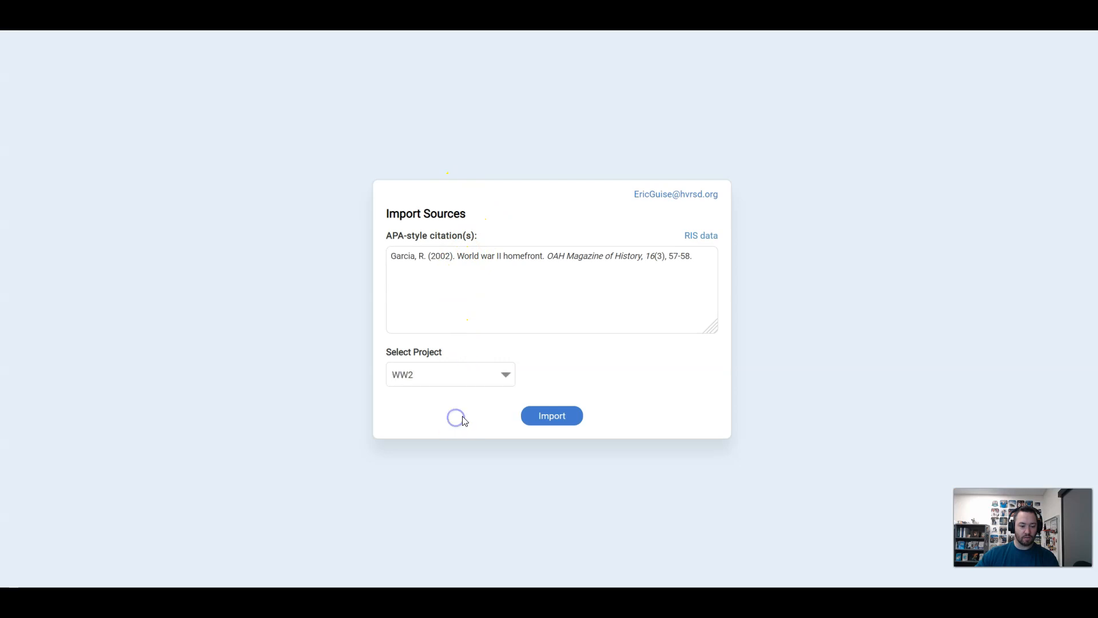
pyautogui.click(546, 416)
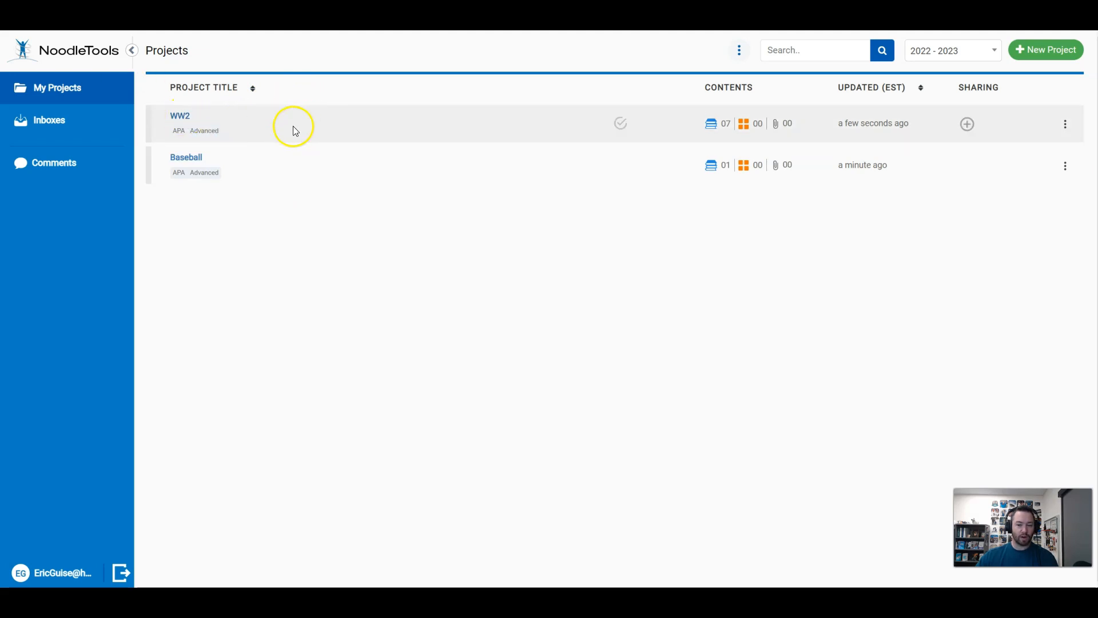
# In the WW2 project, save a new notecard for the "Allies" book source with quotation "asdfad", paraphrase "asdadf" and ideas "adfasdf"
pyautogui.click(178, 118)
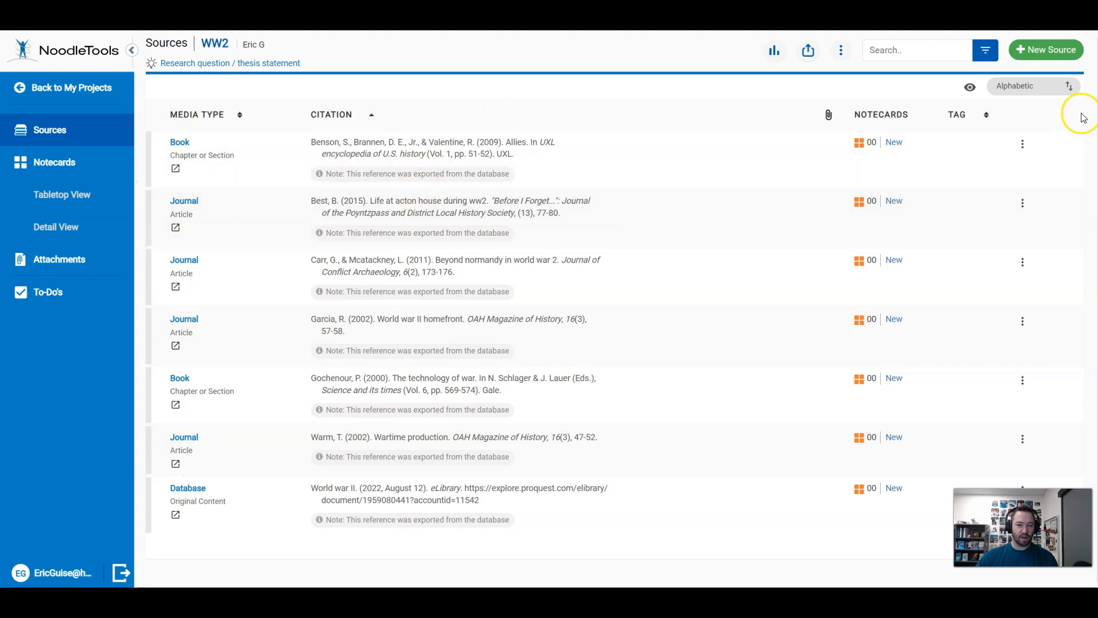
pyautogui.click(894, 142)
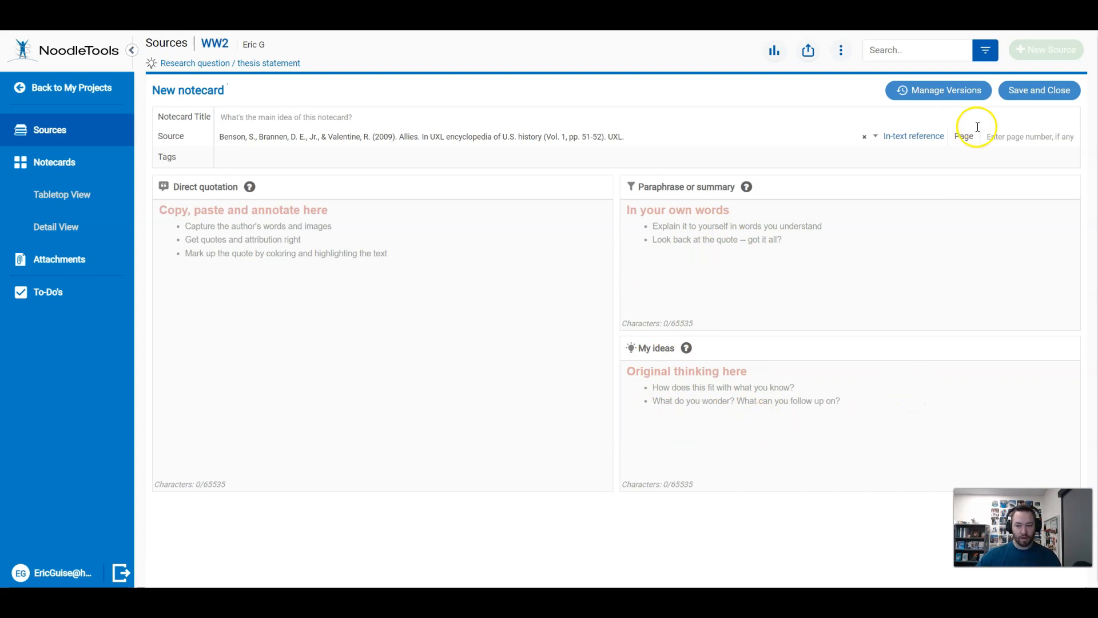
pyautogui.click(444, 310)
pyautogui.write('asdfad')
pyautogui.click(794, 249)
pyautogui.write('asdadf')
pyautogui.click(675, 429)
pyautogui.write('adfasdf')
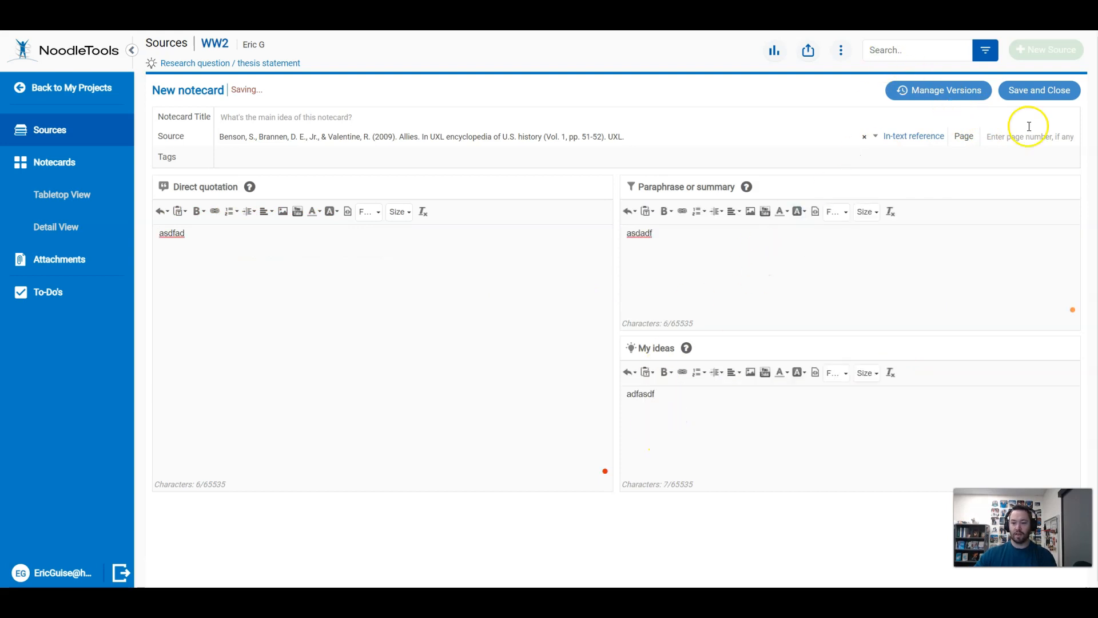
pyautogui.click(1050, 91)
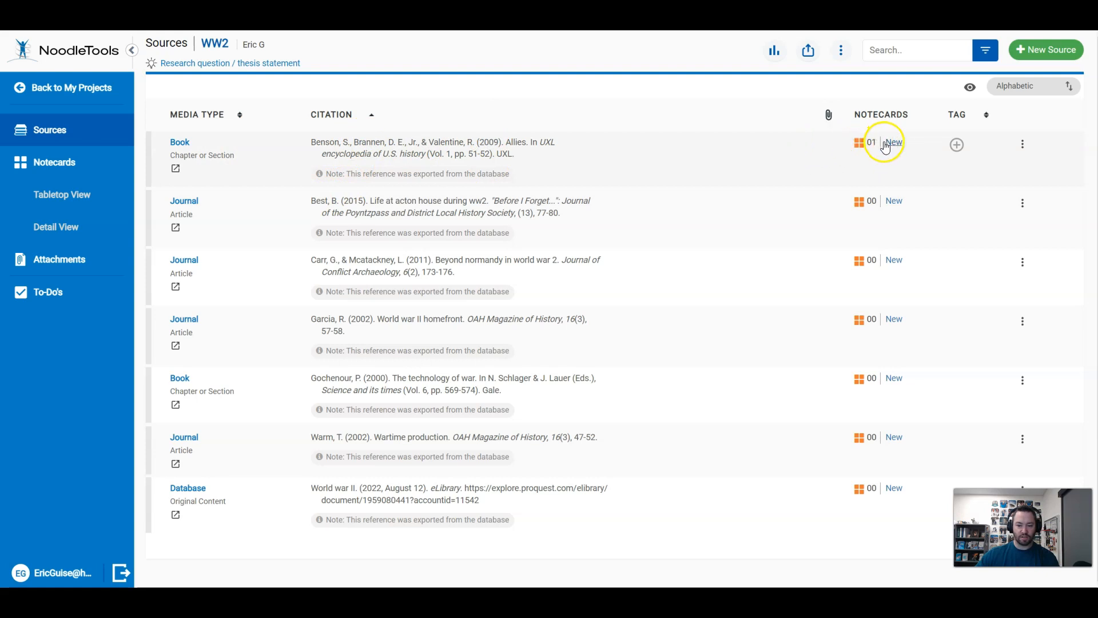
pyautogui.click(958, 147)
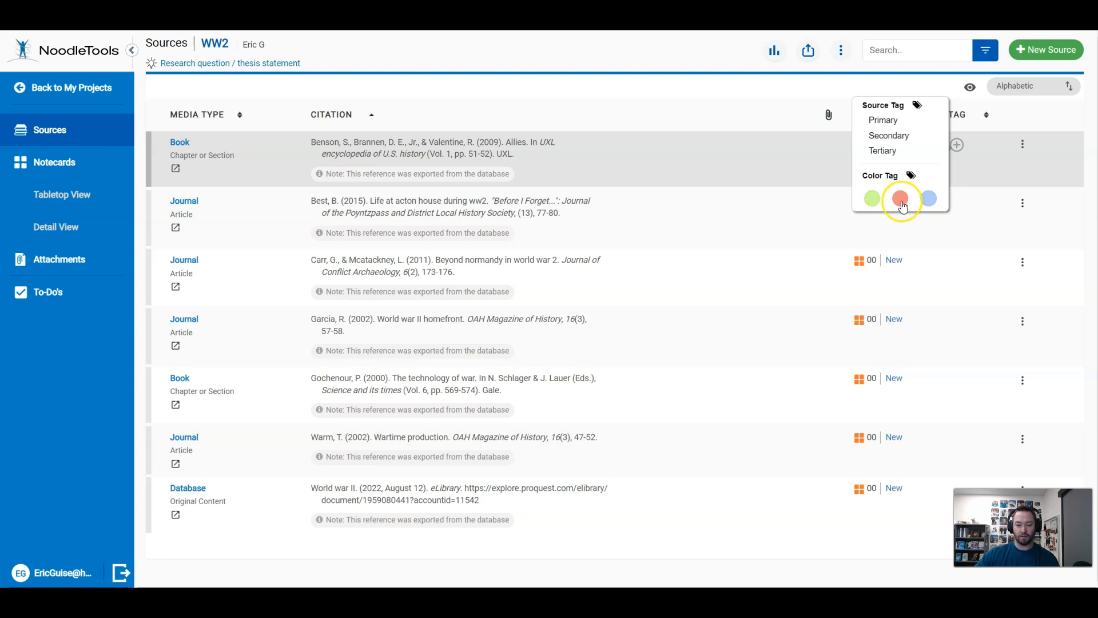
pyautogui.click(990, 176)
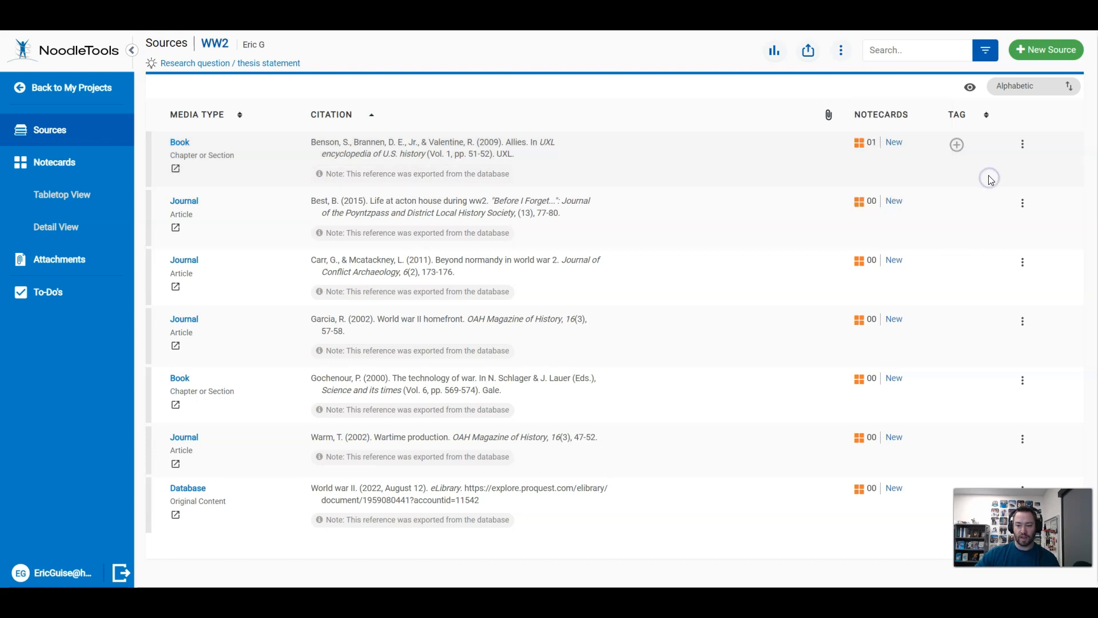
pyautogui.click(1024, 147)
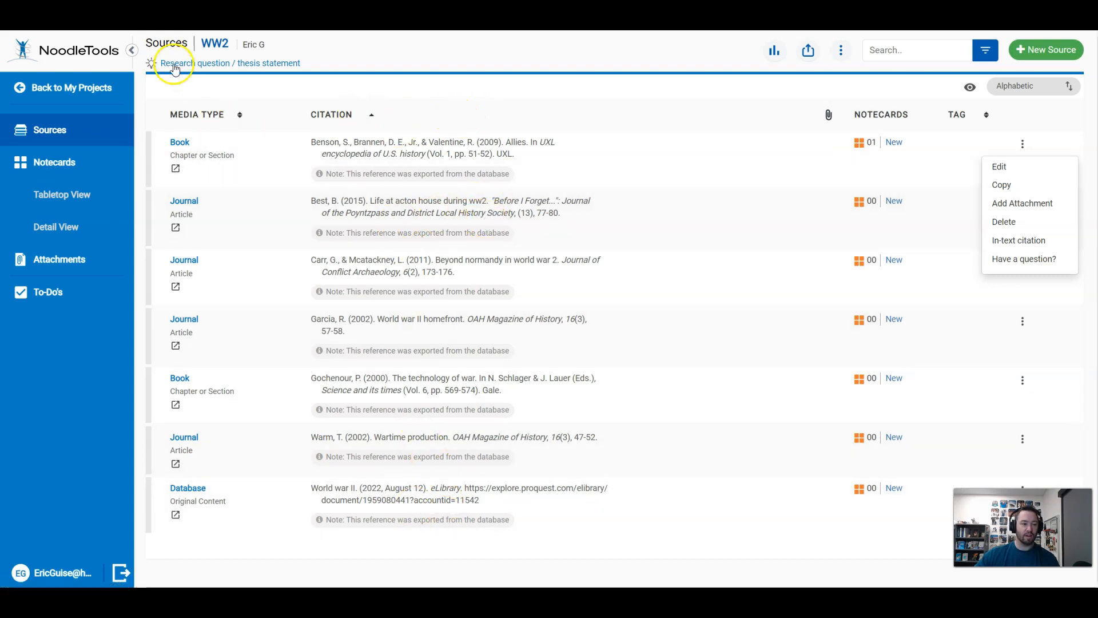
# Return to the project list and set the WW2 project's public access to "Public source list, copying allowed"
pyautogui.click(48, 88)
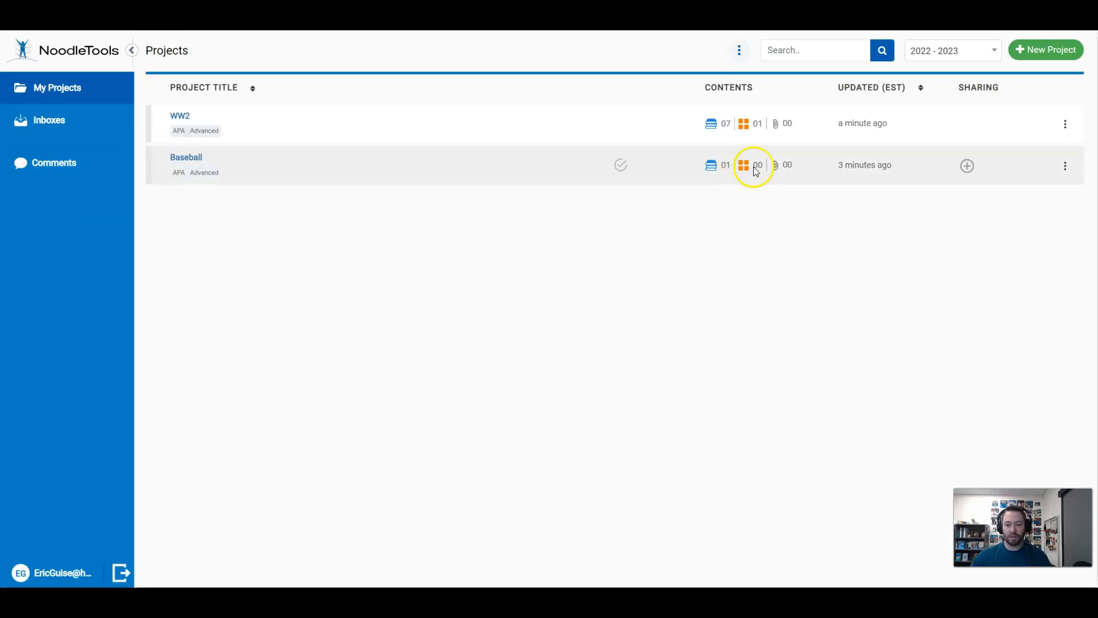
pyautogui.moveTo(960, 127)
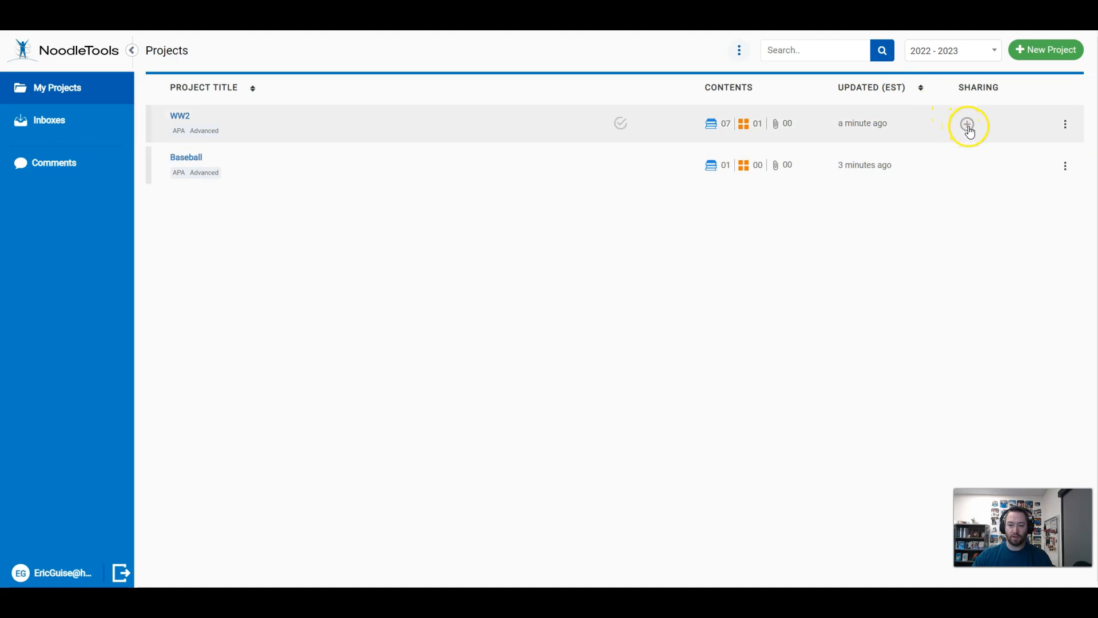
pyautogui.click(967, 125)
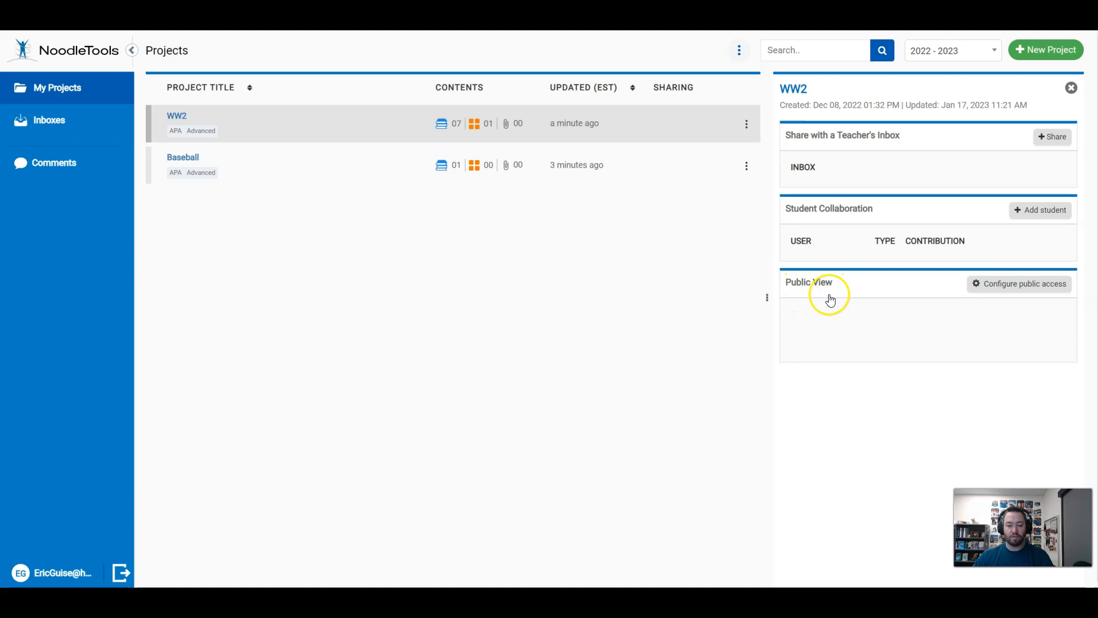
pyautogui.click(1006, 293)
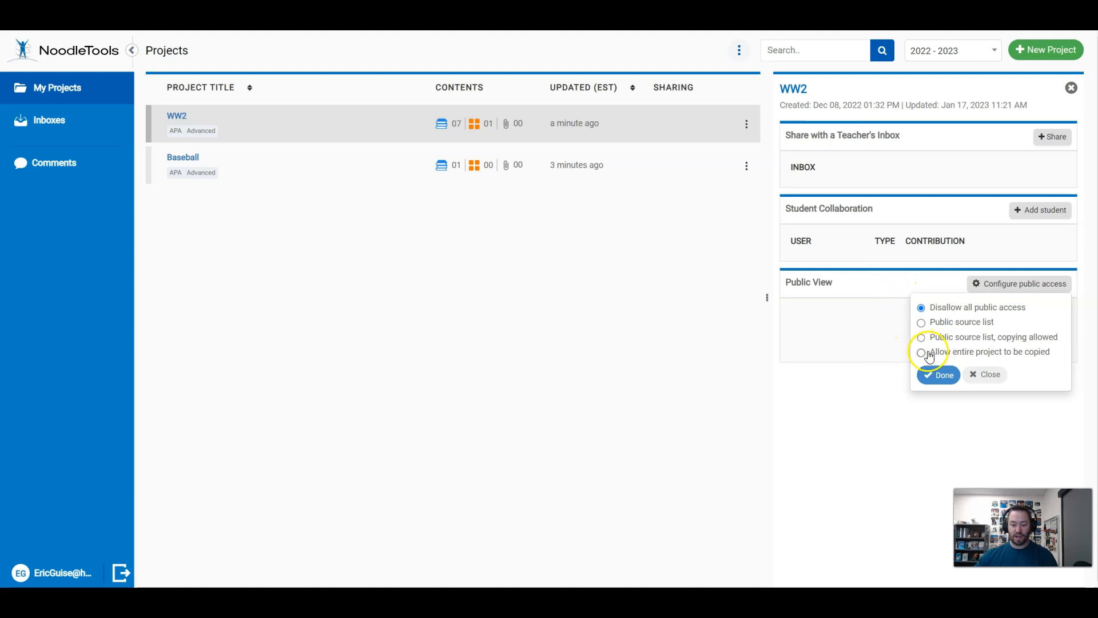
pyautogui.click(858, 405)
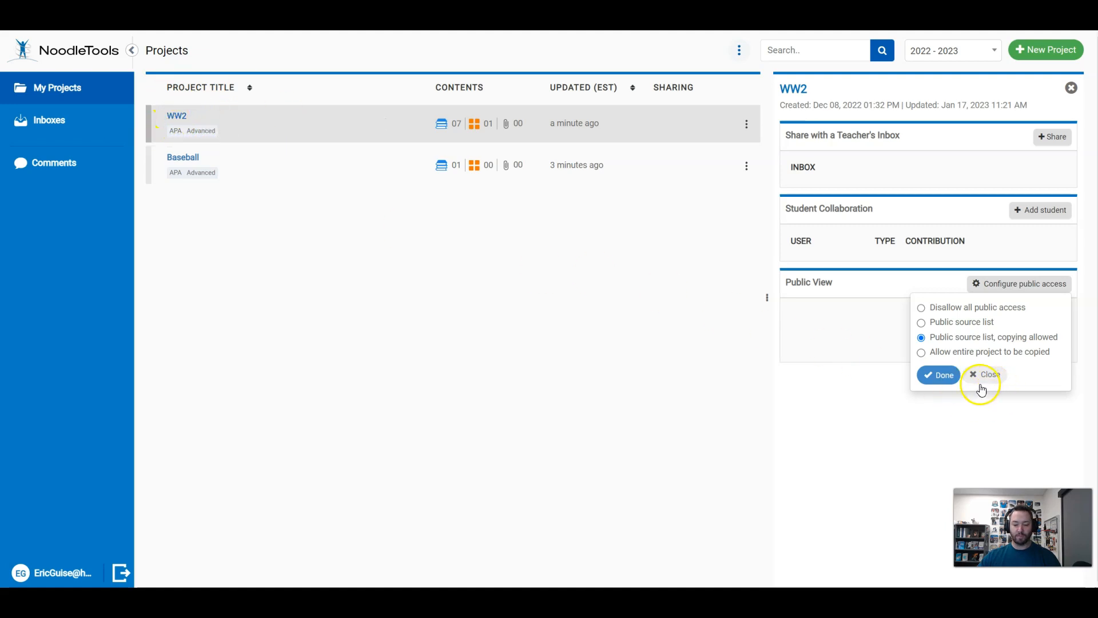
pyautogui.click(932, 376)
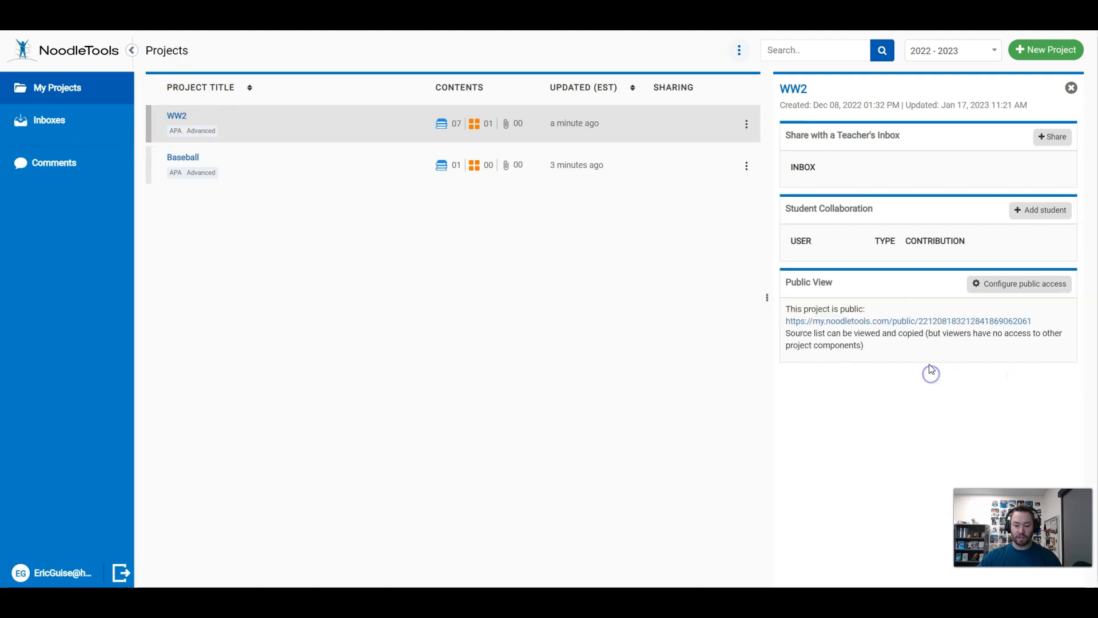
# Copy the WW2 project's public link and open it in a separate, maximized browser window
pyautogui.moveTo(1059, 319); pyautogui.dragTo(787, 329)
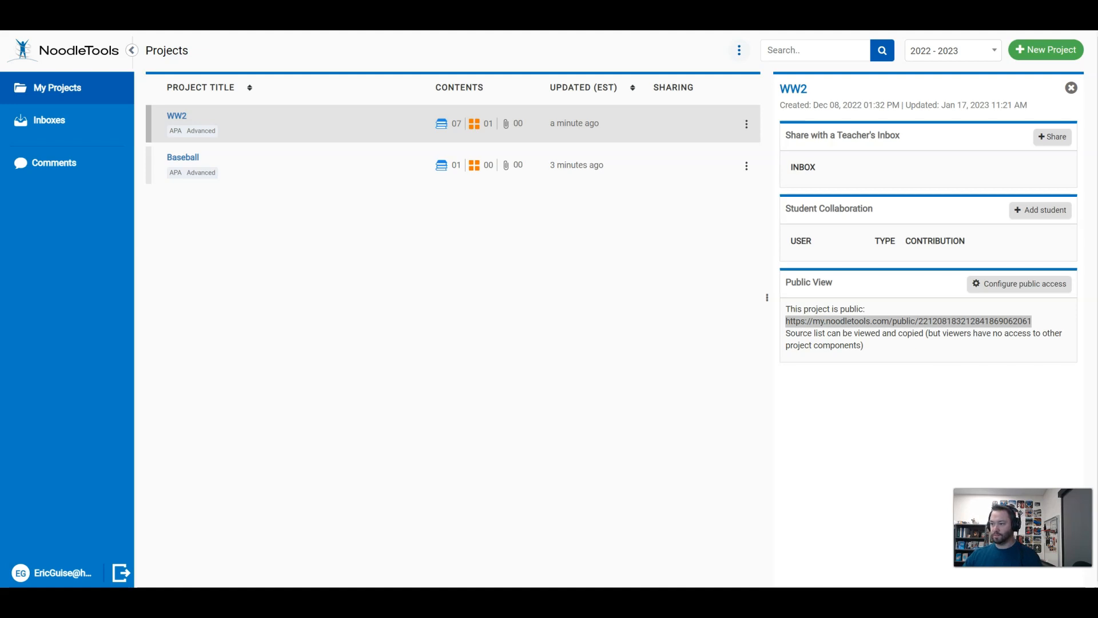
pyautogui.moveTo(699, 38); pyautogui.dragTo(554, 50)
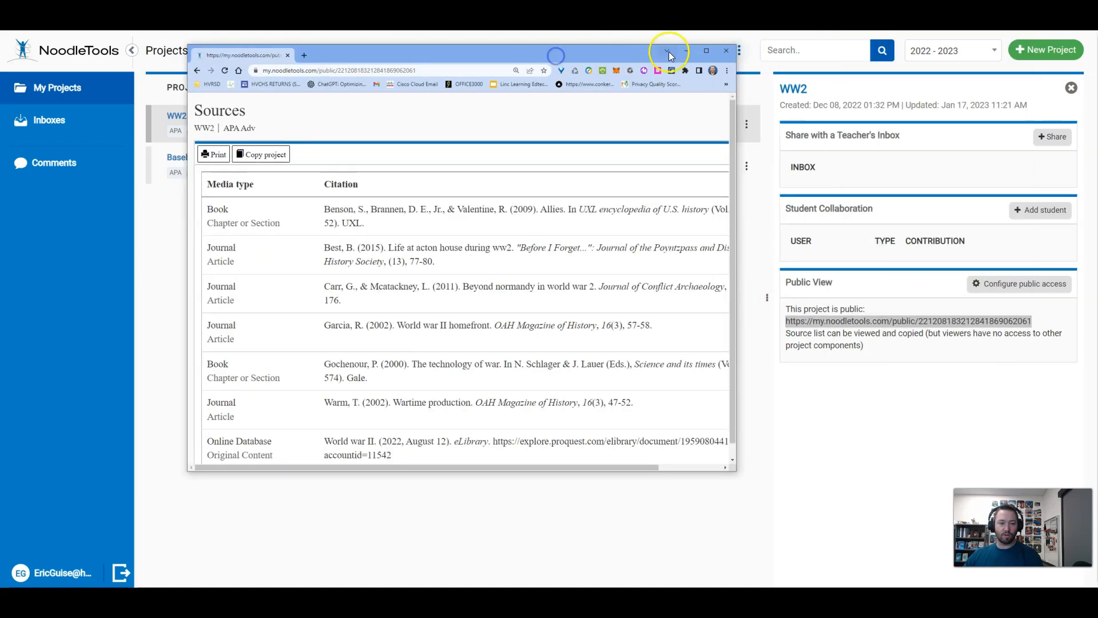
pyautogui.click(708, 50)
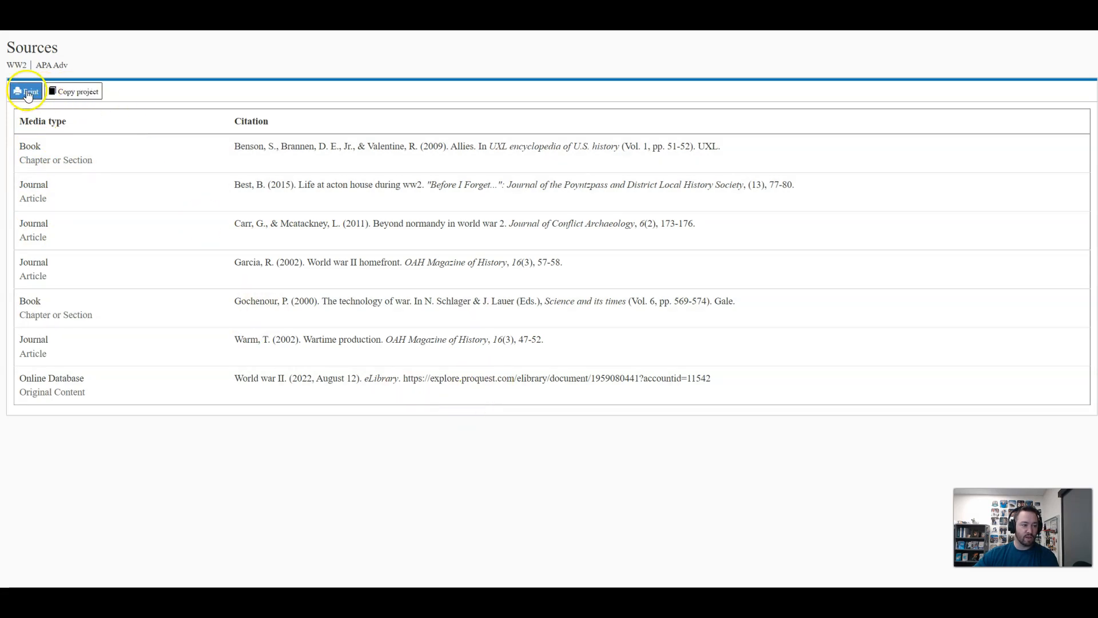
# Copy the public WW2 project to the signed-in account and refresh the project list in NoodleTools
pyautogui.click(74, 91)
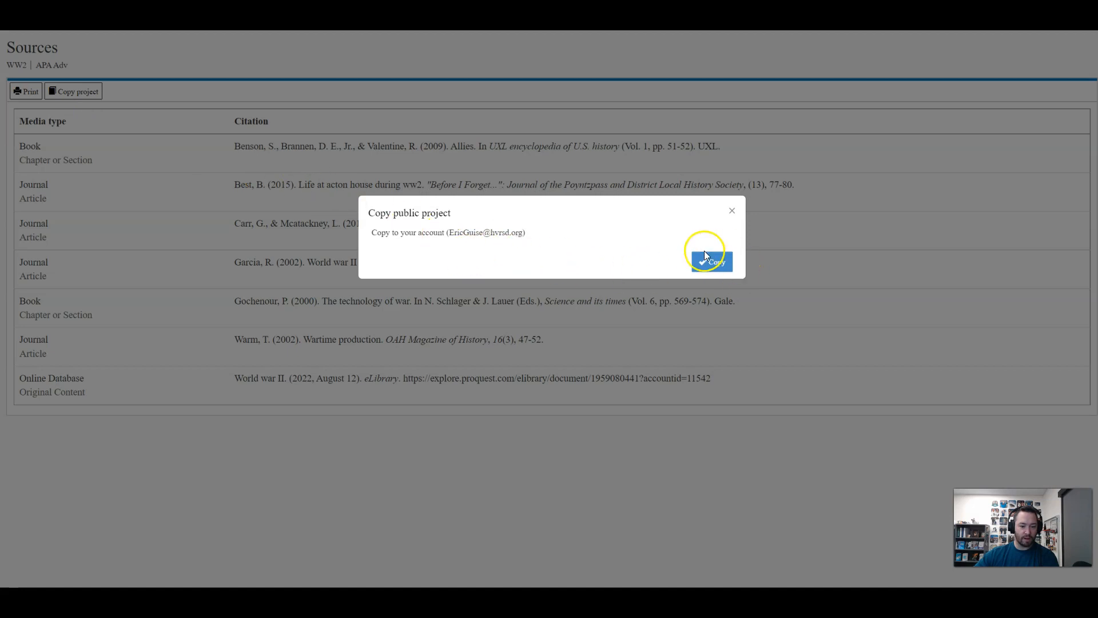
pyautogui.click(707, 261)
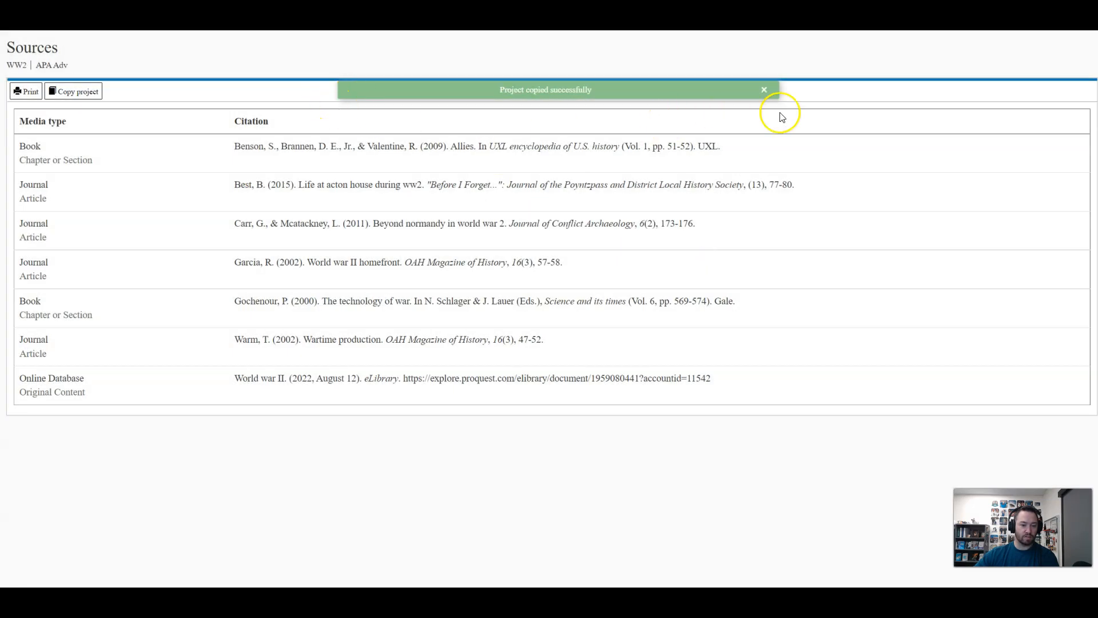
pyautogui.click(764, 91)
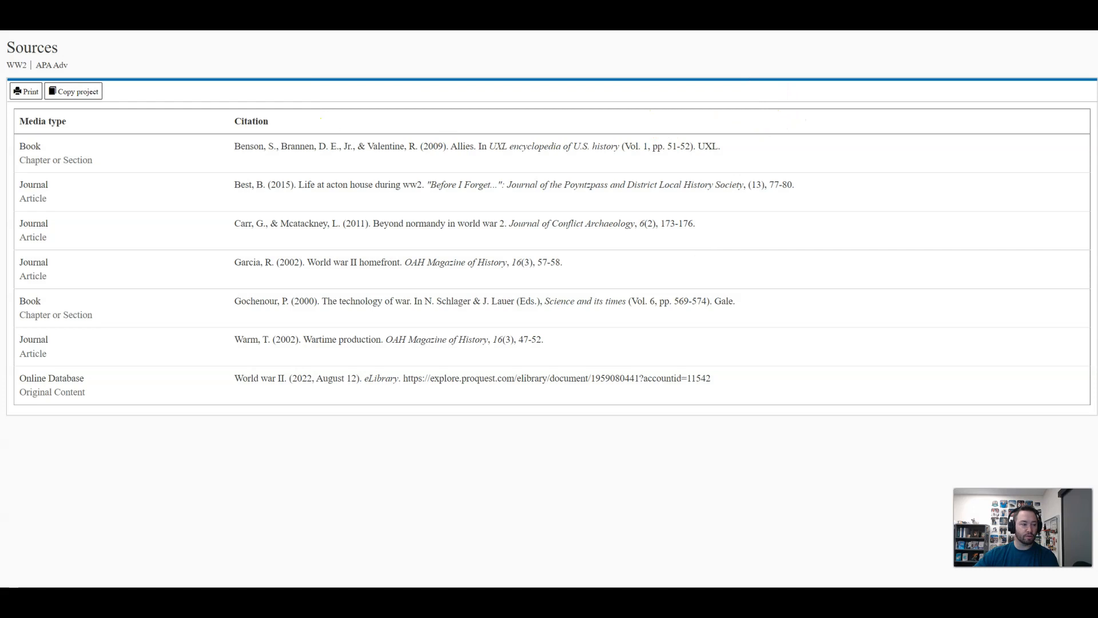
pyautogui.click(103, 17)
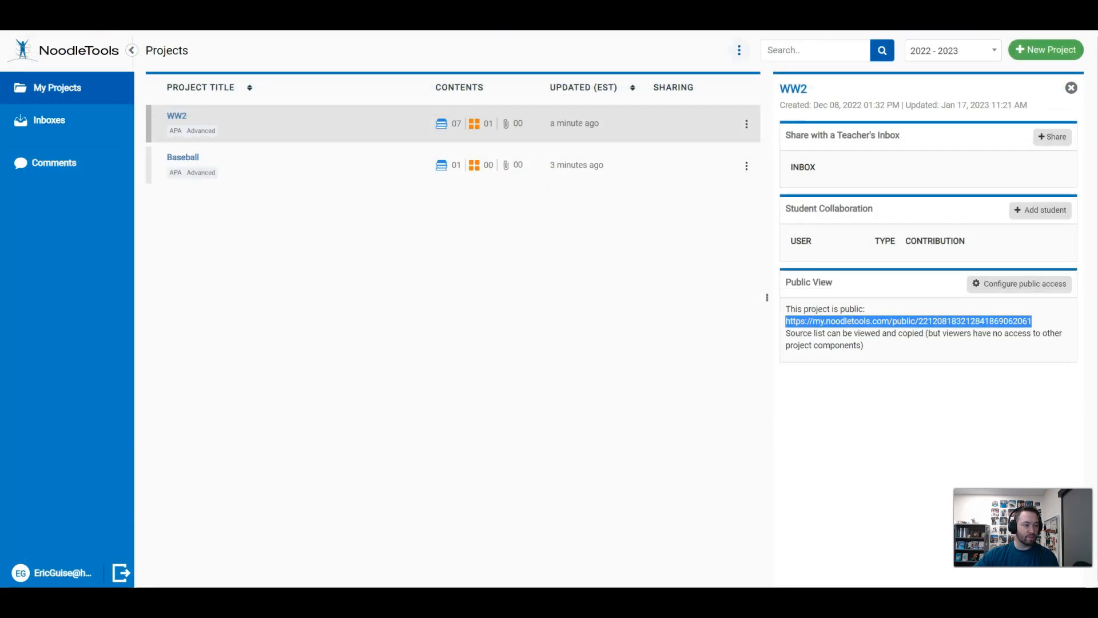
pyautogui.press('F5')
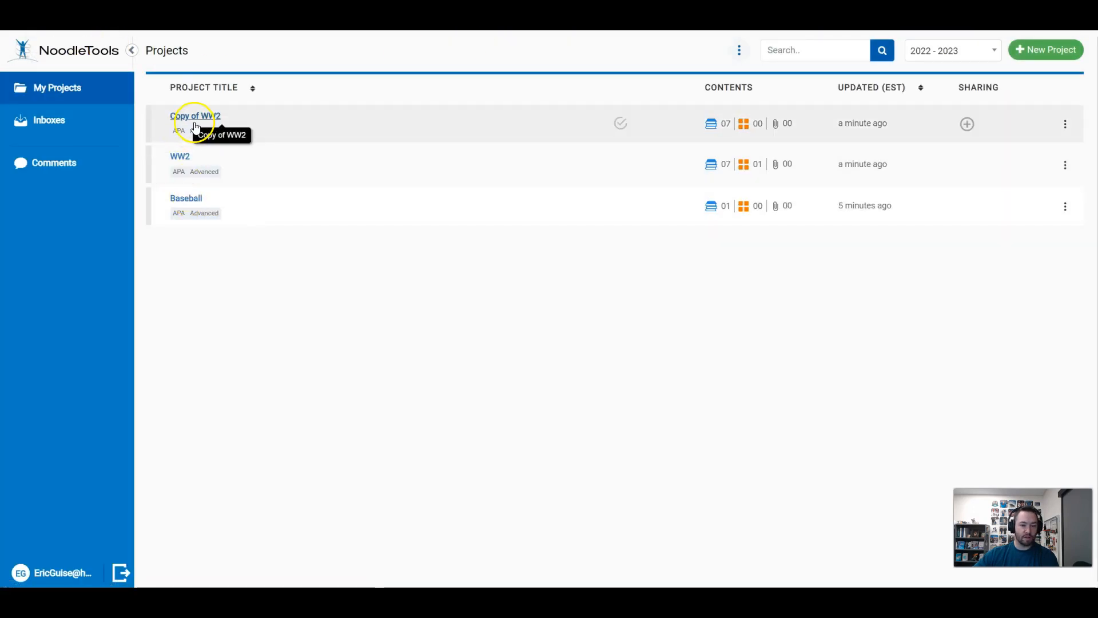
# In the Copy of WW2 project, examine the citation details and database URL of the "Allies" book source, and leave without saving
pyautogui.click(197, 116)
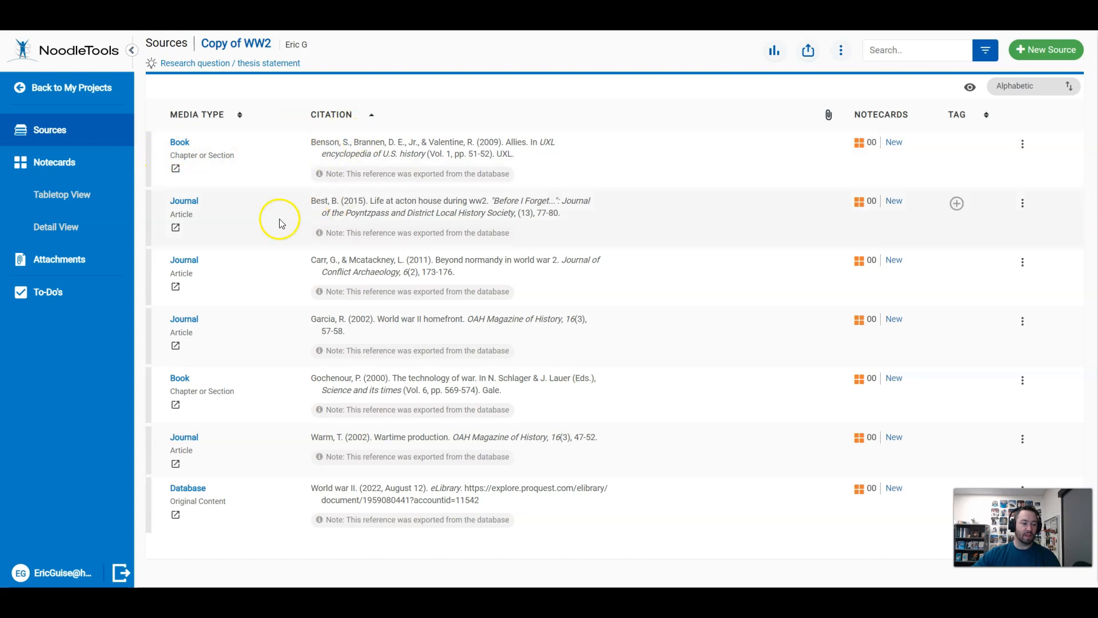
pyautogui.click(350, 146)
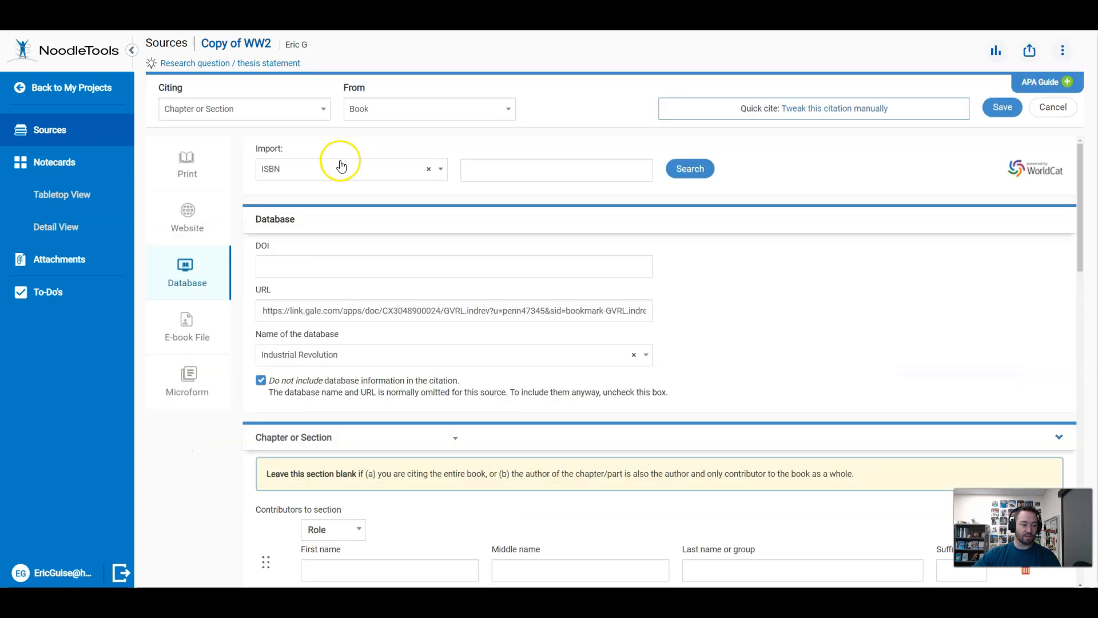
pyautogui.scroll(-5, 289, 297)
pyautogui.scroll(-2, 292, 311)
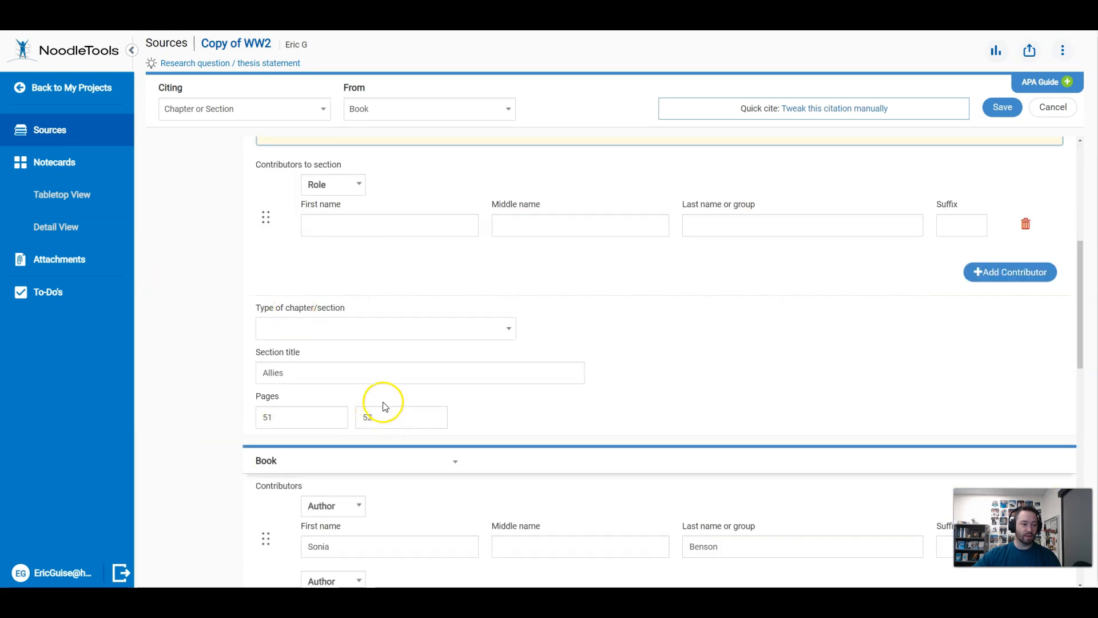
pyautogui.scroll(6, 452, 315)
pyautogui.scroll(2, 457, 317)
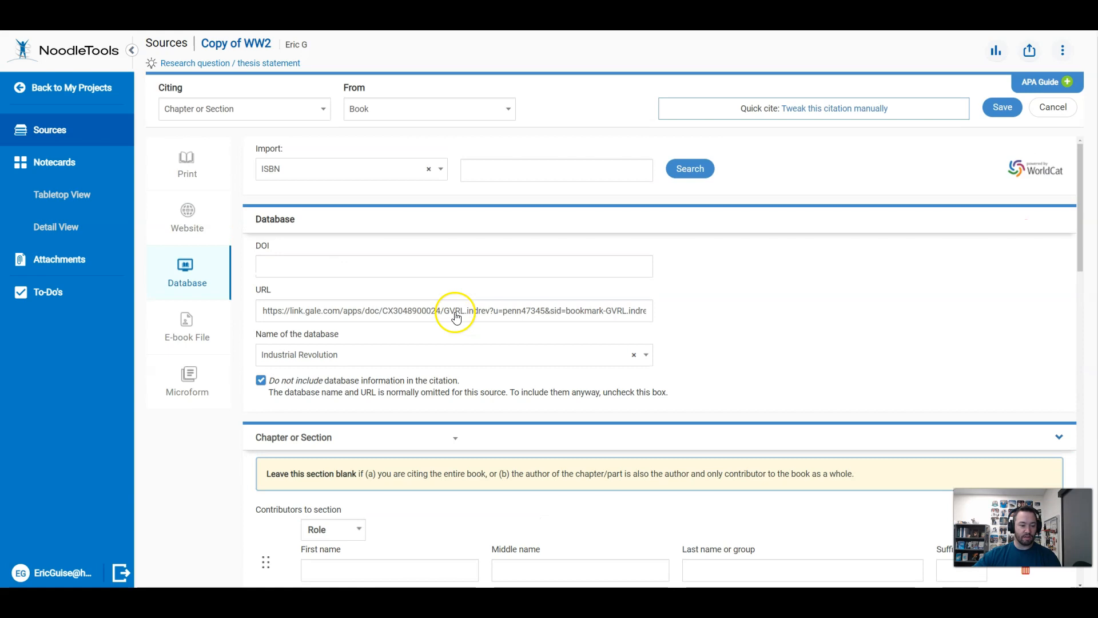
pyautogui.moveTo(260, 311); pyautogui.dragTo(664, 324)
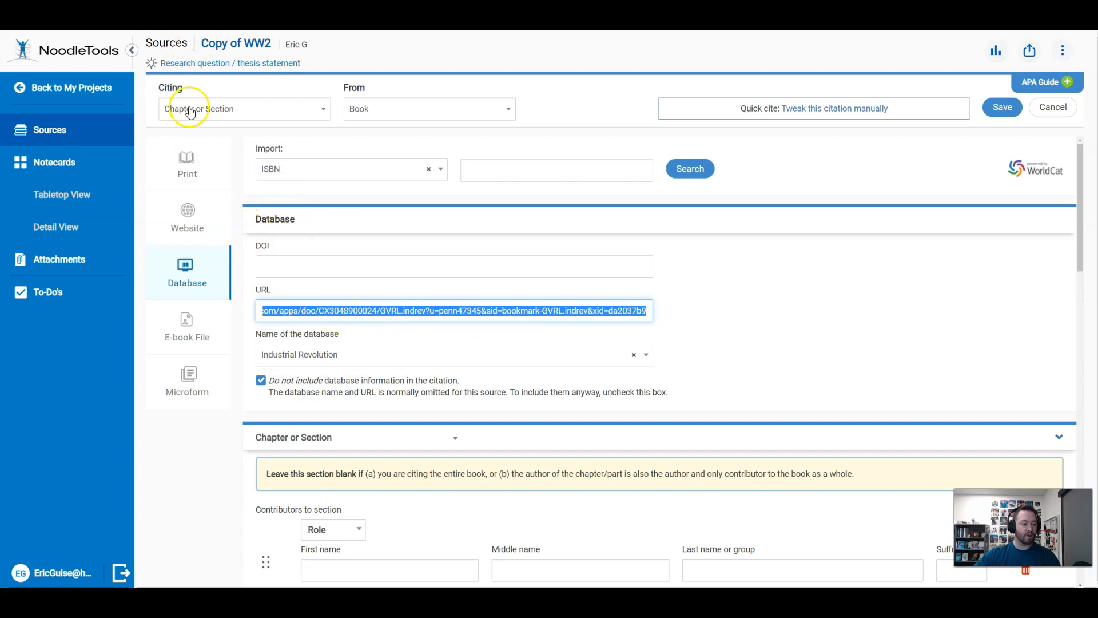
pyautogui.click(58, 87)
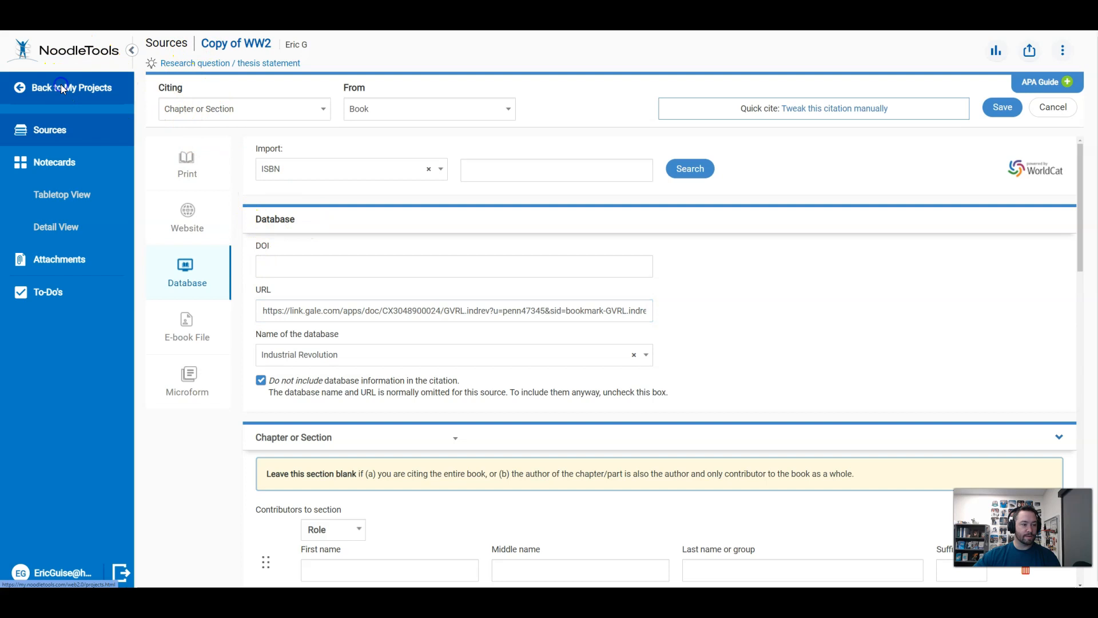